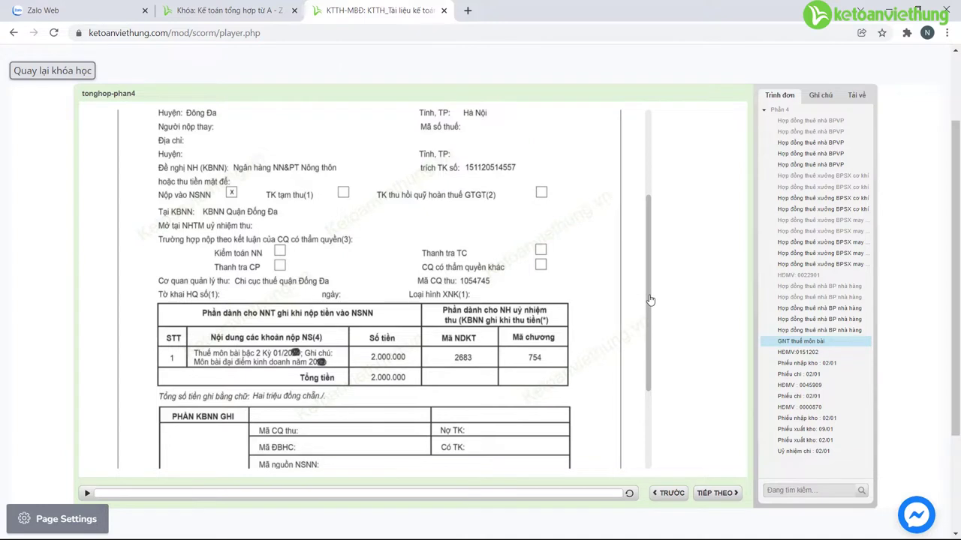
# Step: Scroll the 'GNT thuế môn bài' sample payment slip back up to its header
pyautogui.moveTo(646, 304); pyautogui.dragTo(662, 201)
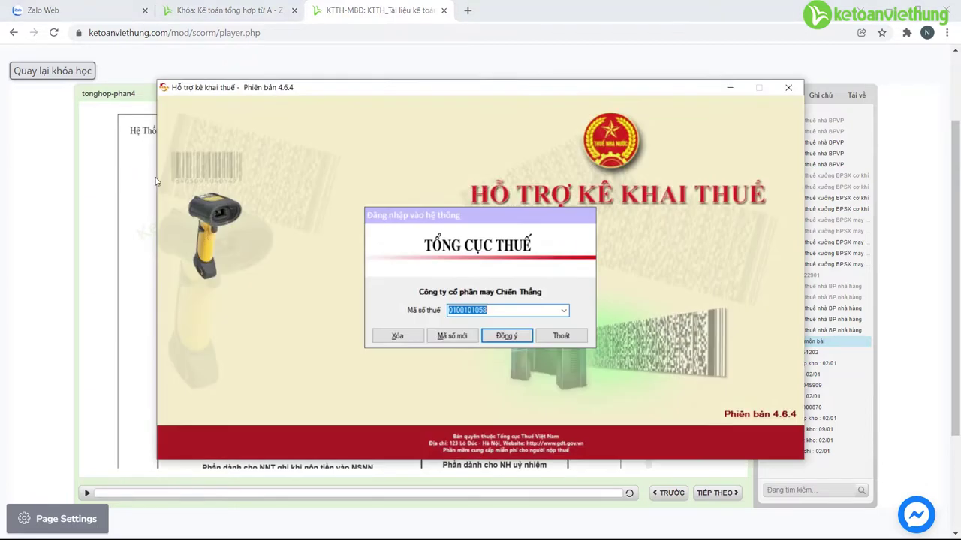
# Step: Log in to HTKK as the Việt Hưng company, skipping the update notice
pyautogui.press('Down')
pyautogui.press('Down')
pyautogui.press('Down')
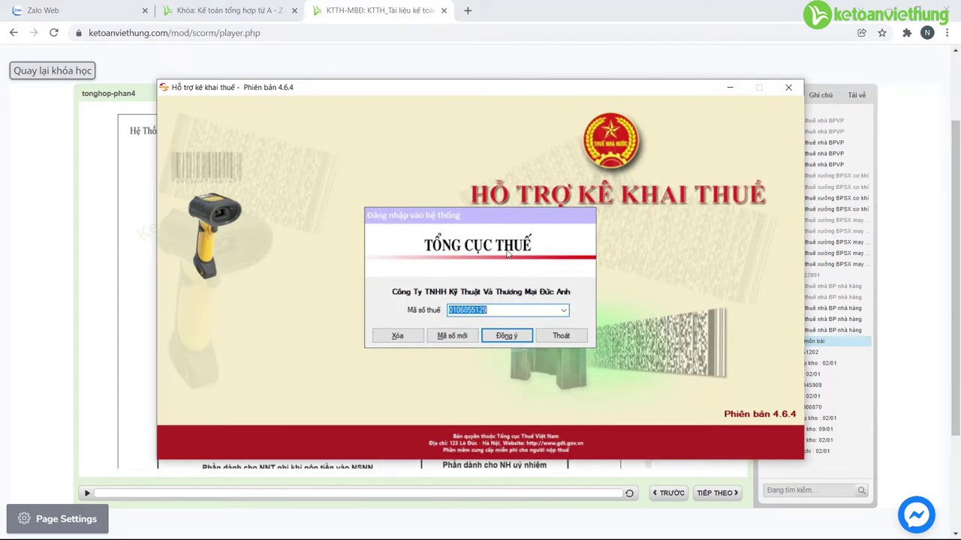
pyautogui.press('Return')
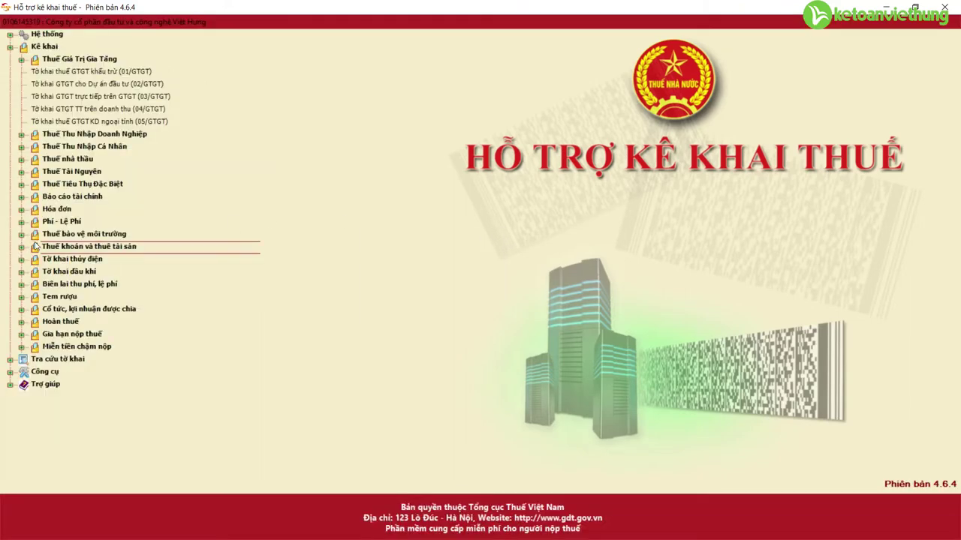
pyautogui.press('Return')
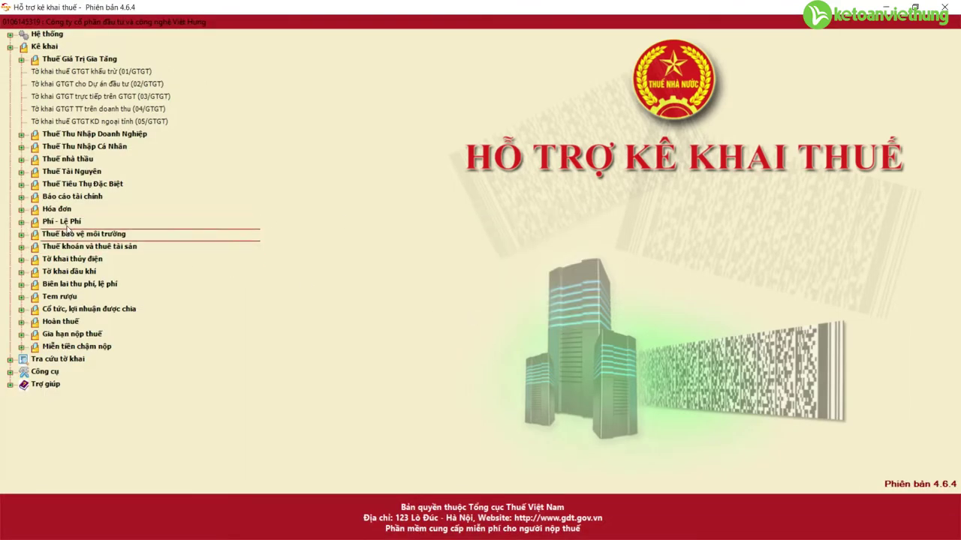
# Step: Open a first-time 01/MBAI license fee declaration for year 2022
pyautogui.click(21, 224)
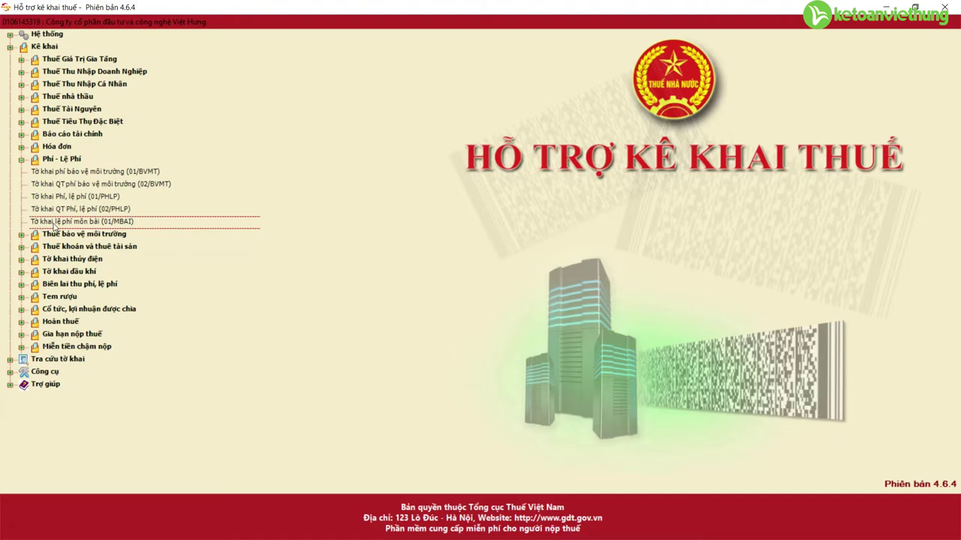
pyautogui.doubleClick(54, 223)
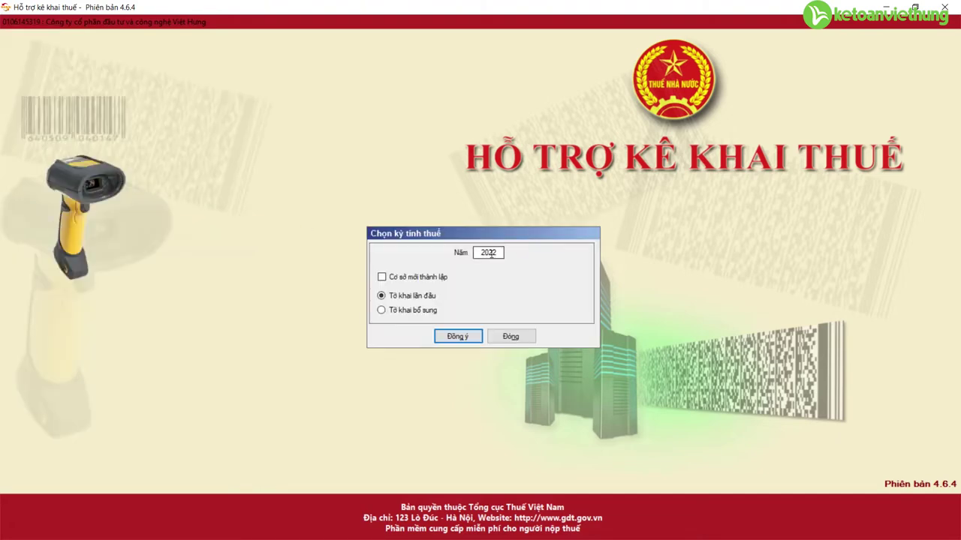
pyautogui.doubleClick(499, 254)
pyautogui.click(464, 336)
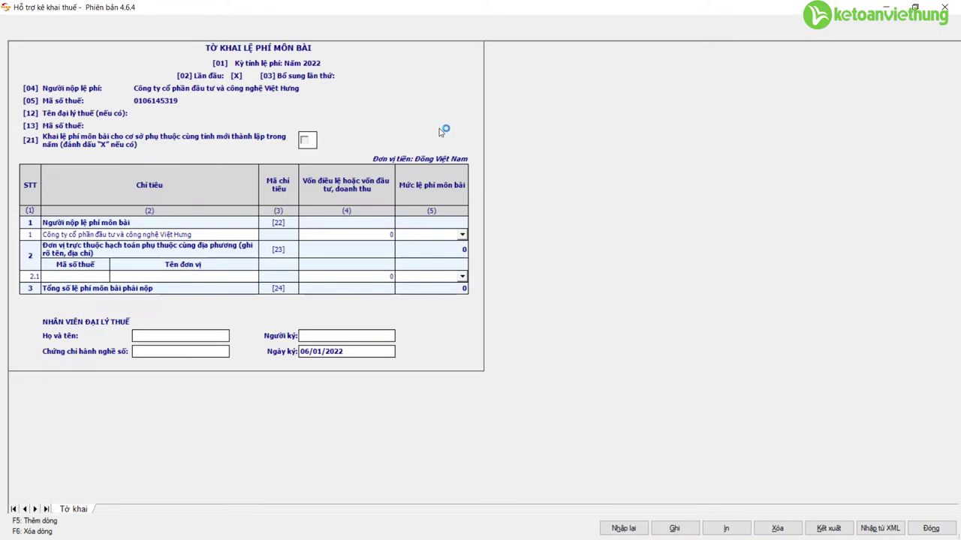
# Step: Enter 2.500.000.000 capital, a 2.000.000 license fee, and the signer's name
pyautogui.click(354, 235)
pyautogui.write('2.500.000.000')
pyautogui.click(462, 235)
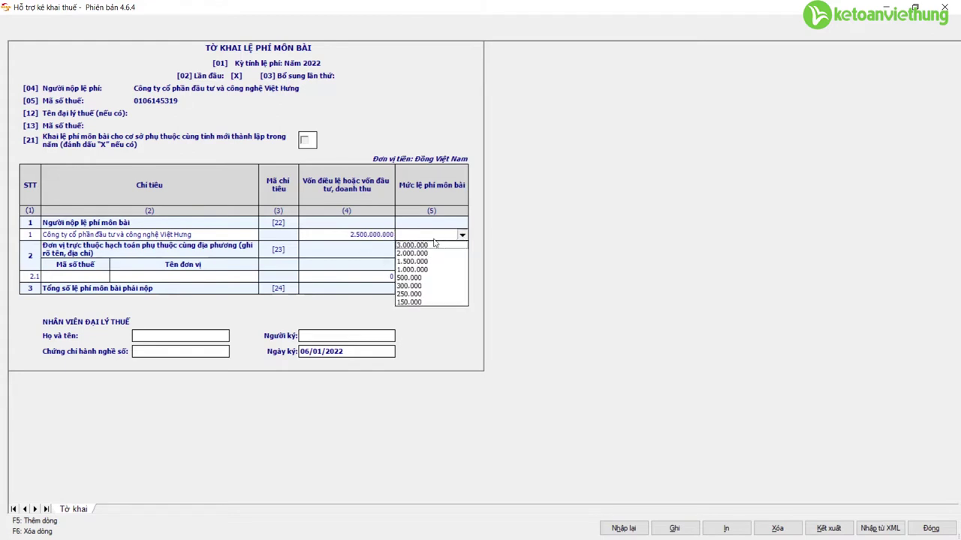
pyautogui.click(414, 257)
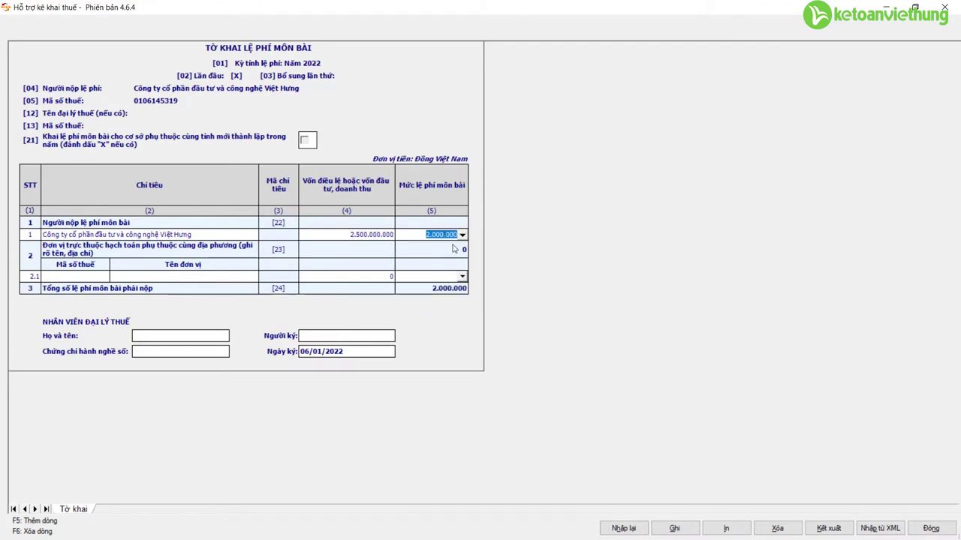
pyautogui.click(326, 336)
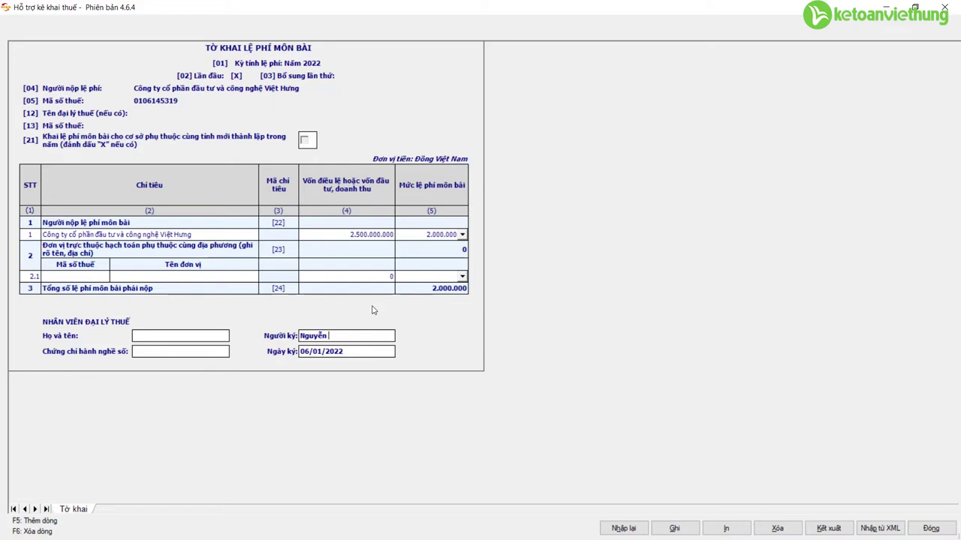
# Step: Save the 01/MBAI declaration and close it
pyautogui.click(684, 529)
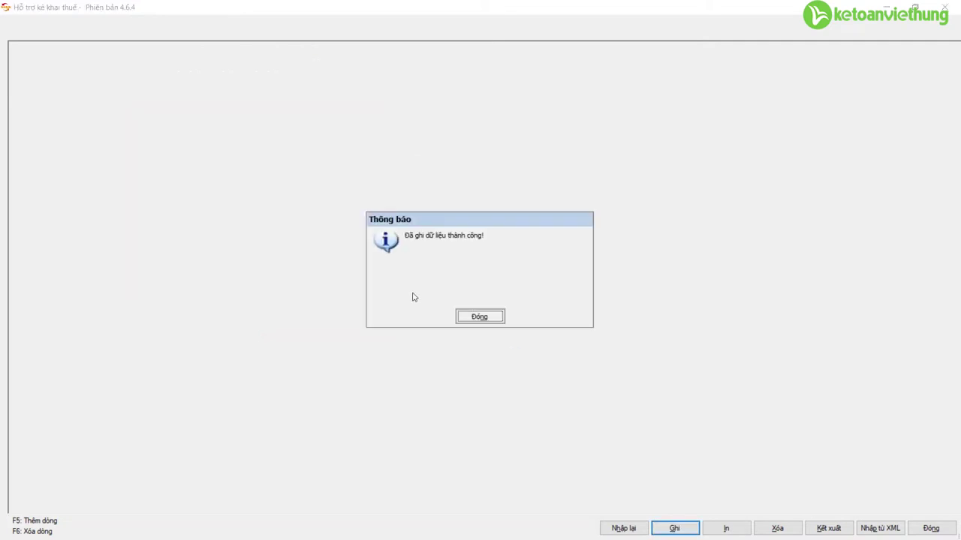
pyautogui.click(479, 317)
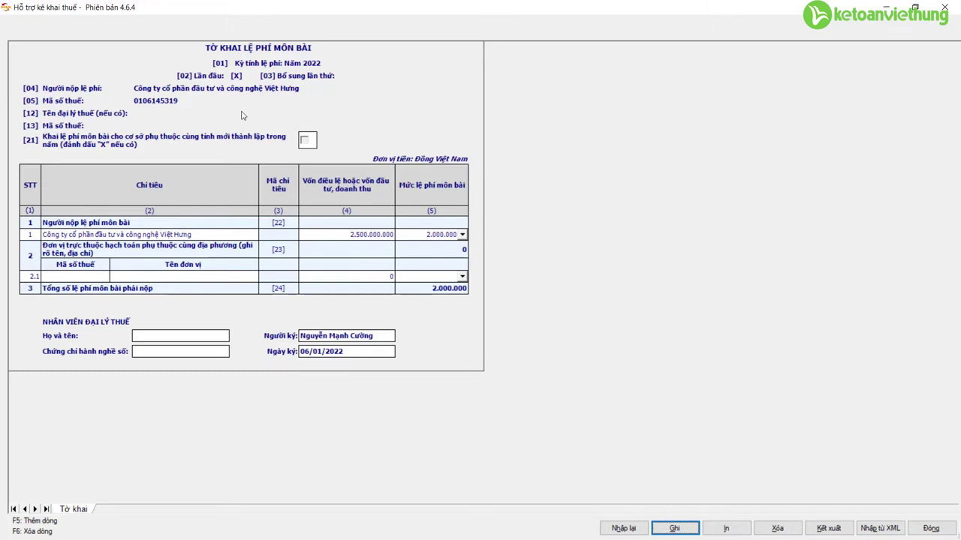
pyautogui.click(931, 529)
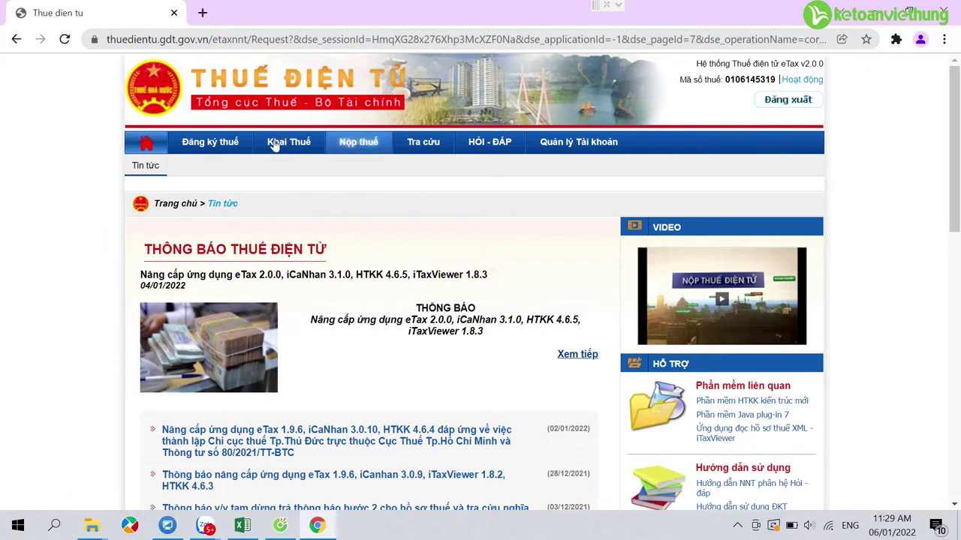
# Step: Start a new eTax payment slip paid through Agribank
pyautogui.click(358, 144)
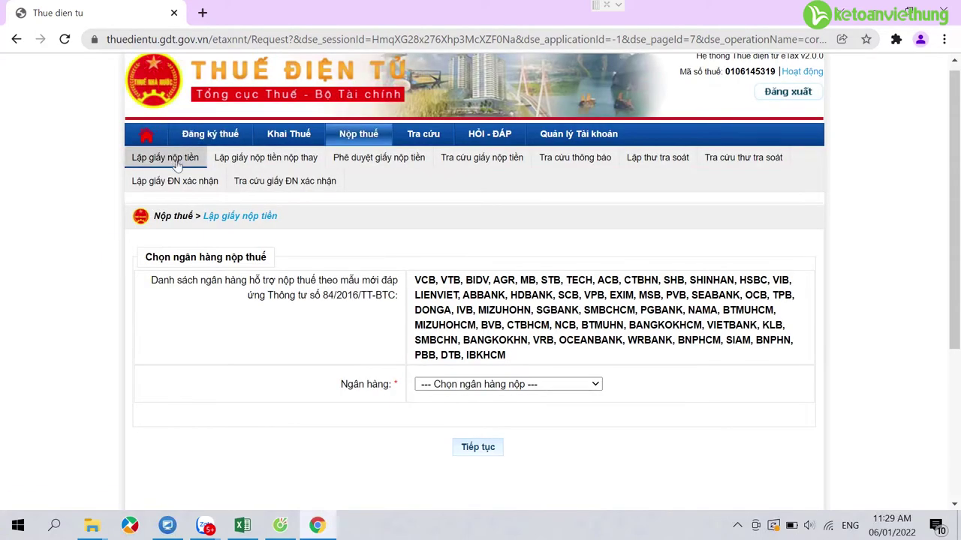
pyautogui.click(520, 387)
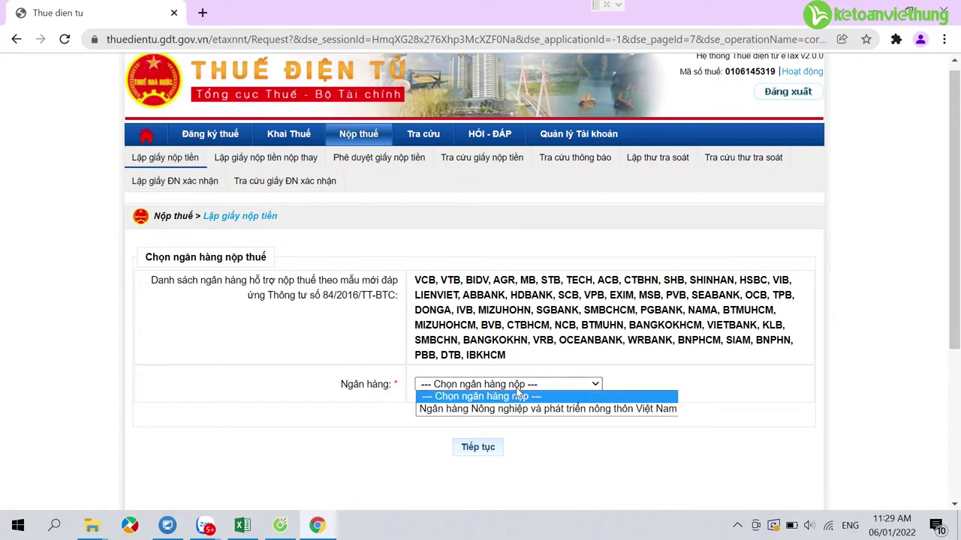
pyautogui.click(530, 408)
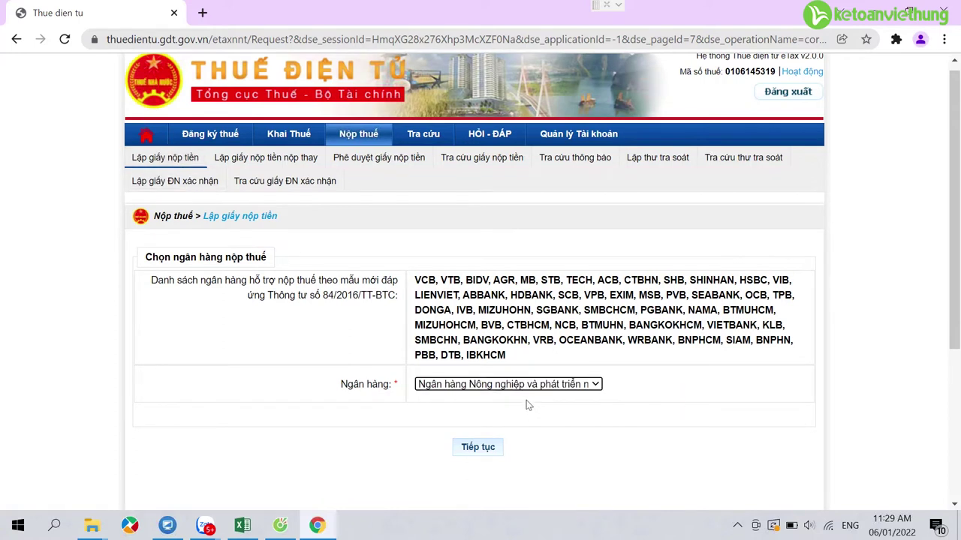
pyautogui.click(483, 450)
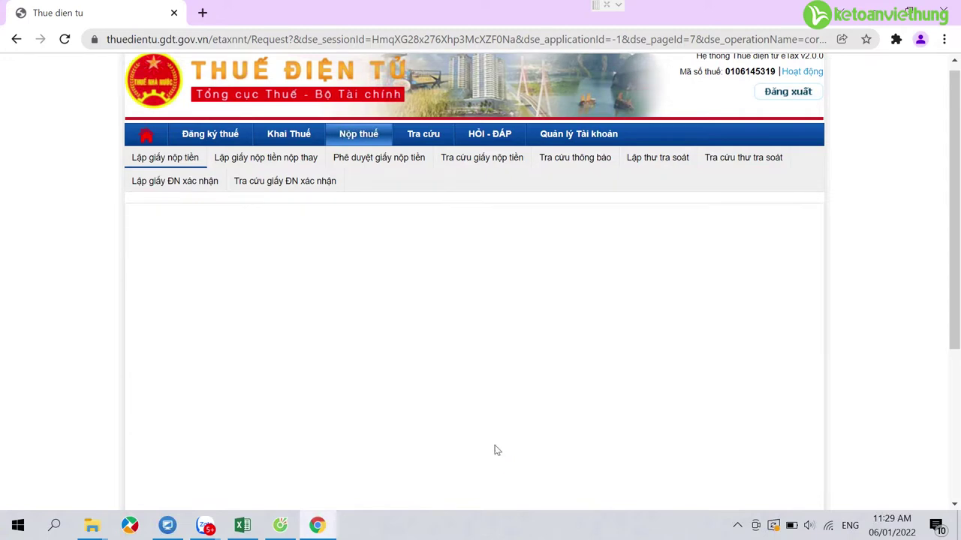
# Step: Set VND currency, the company's debit account, and collecting bank 01204026 - Agribank Bách Khoa
pyautogui.scroll(-2, 652, 347)
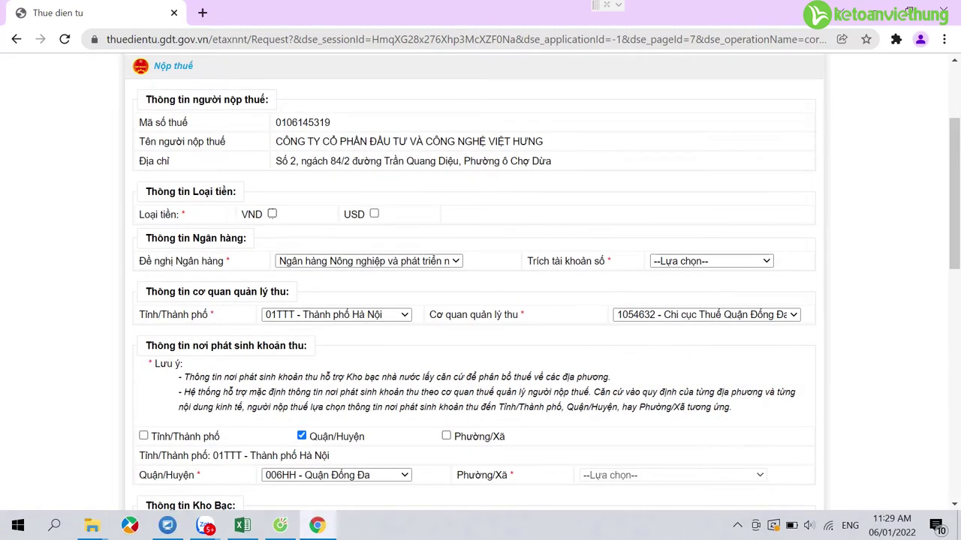
pyautogui.click(272, 215)
pyautogui.click(725, 263)
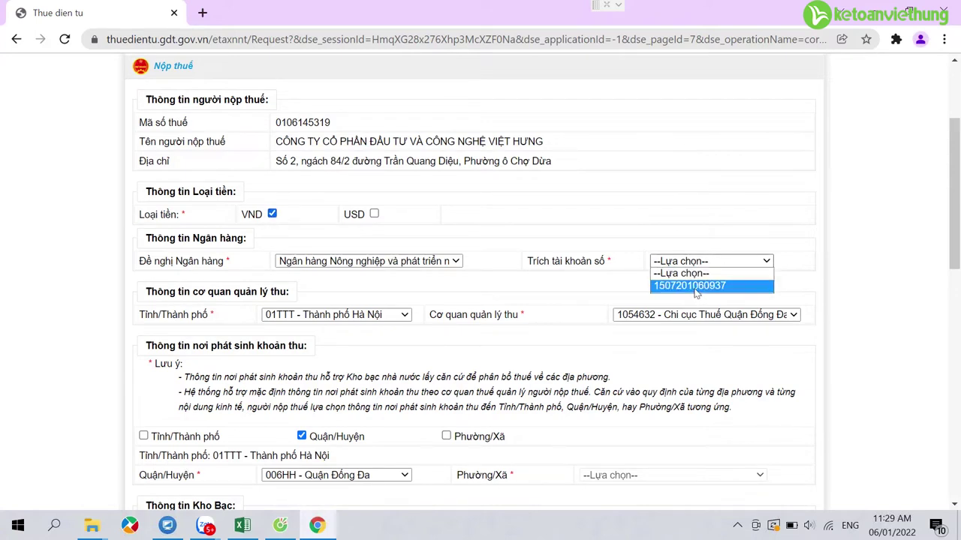
pyautogui.click(694, 286)
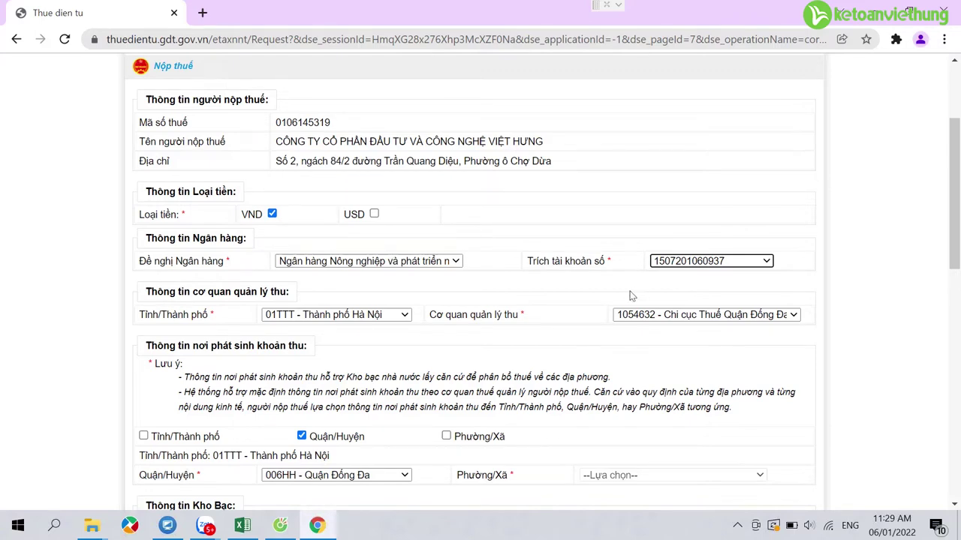
pyautogui.scroll(-1, 365, 309)
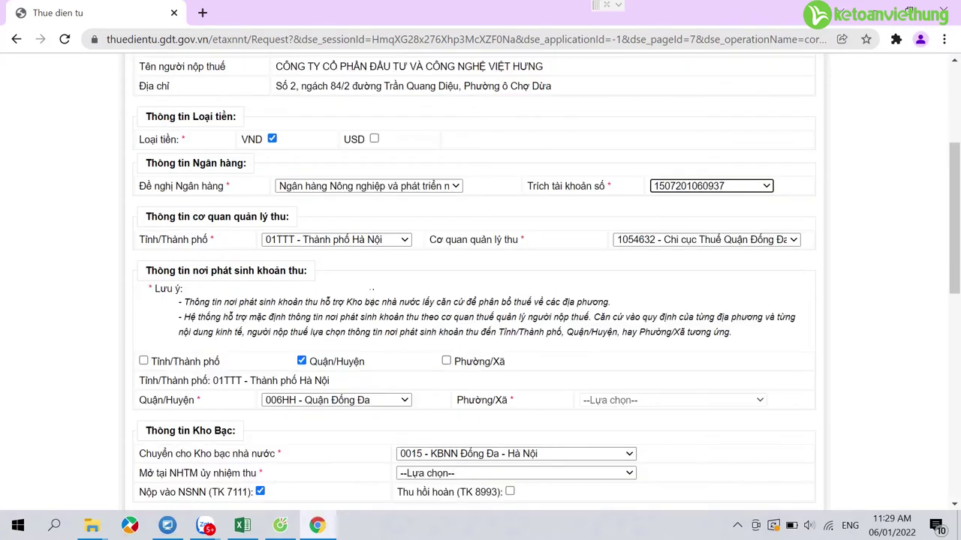
pyautogui.scroll(-1, 537, 319)
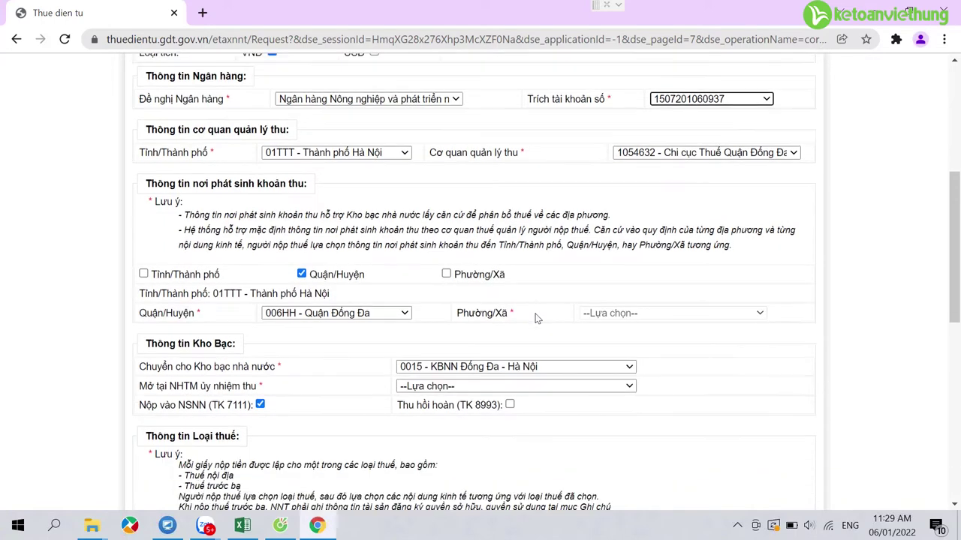
pyautogui.scroll(-1, 538, 319)
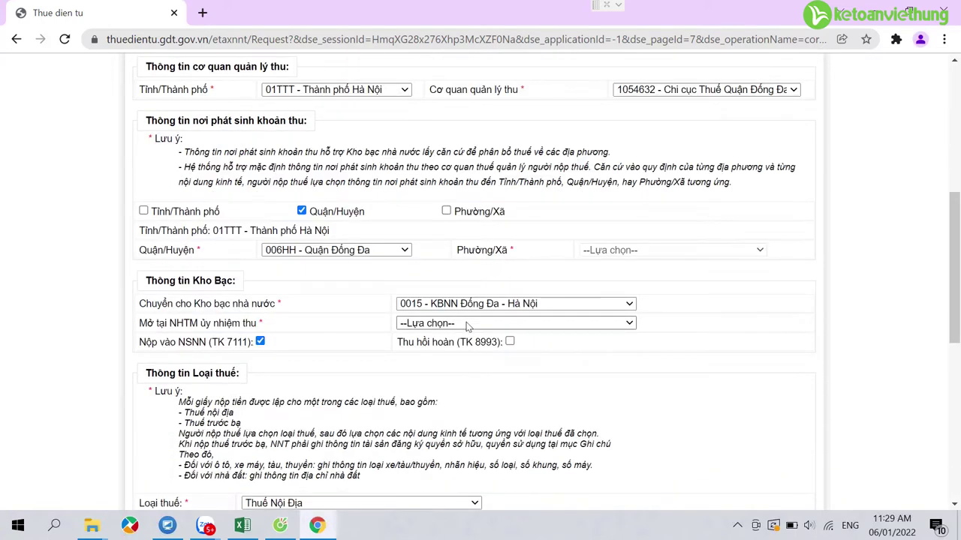
pyautogui.click(465, 322)
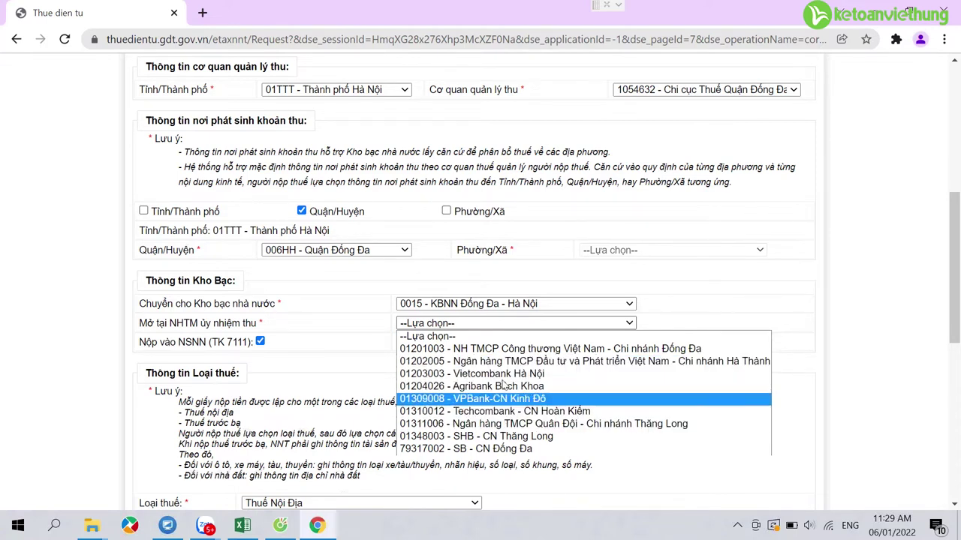
pyautogui.click(504, 386)
pyautogui.scroll(-3, 507, 375)
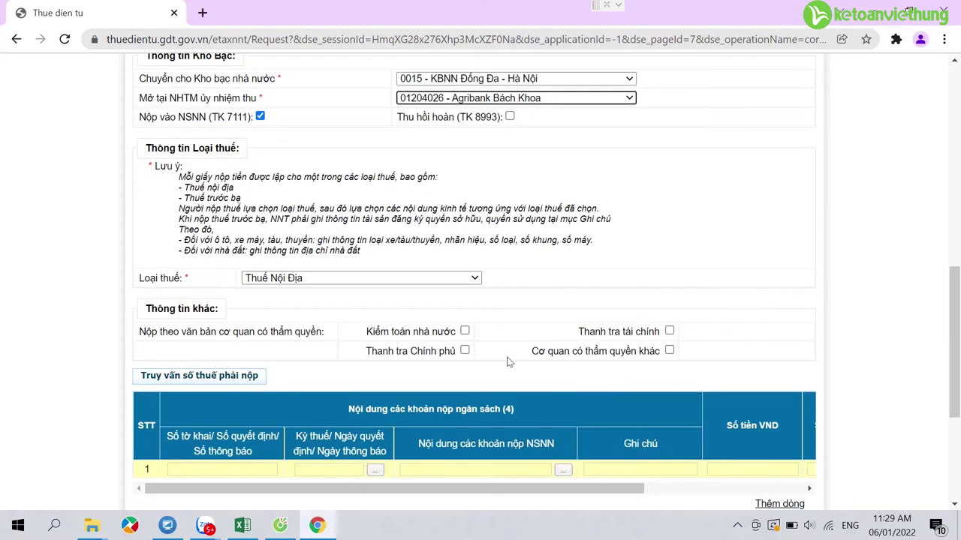
pyautogui.scroll(-1, 511, 341)
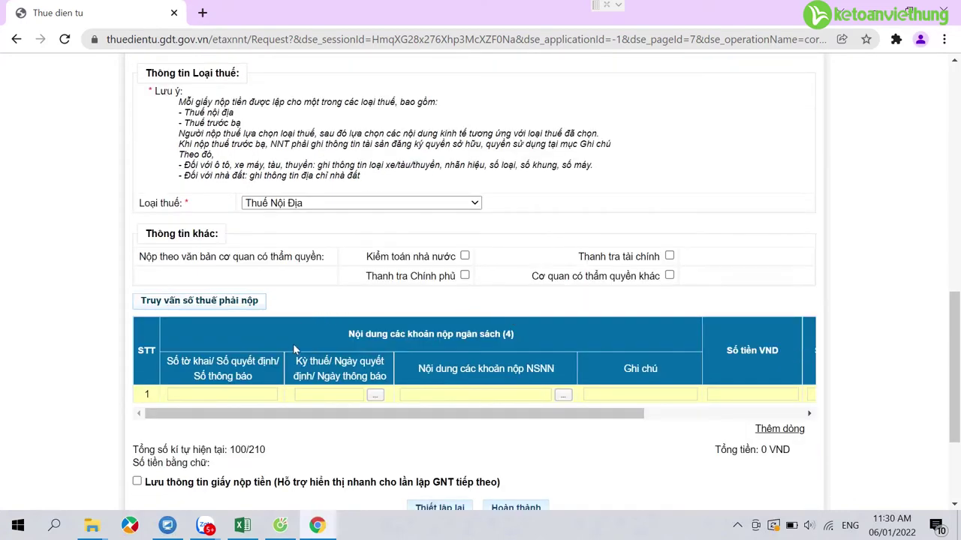
# Step: Set row 1's tax period to the year 2022 (00/CN/2022)
pyautogui.click(375, 396)
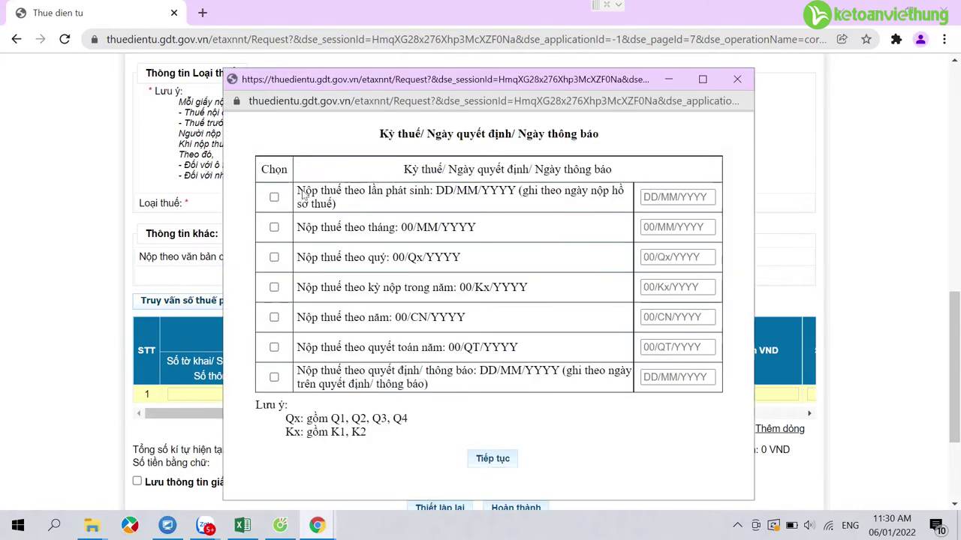
pyautogui.click(274, 317)
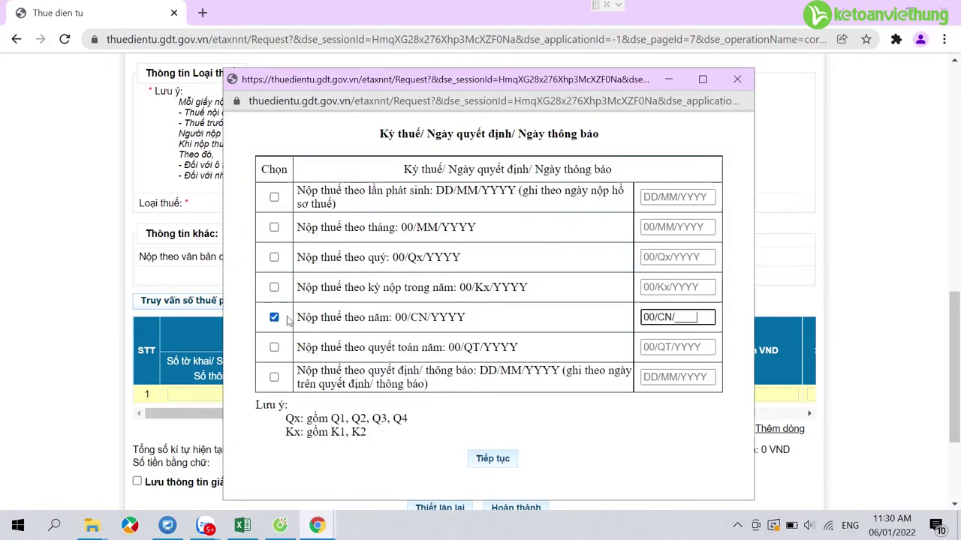
pyautogui.write('2022')
pyautogui.click(482, 460)
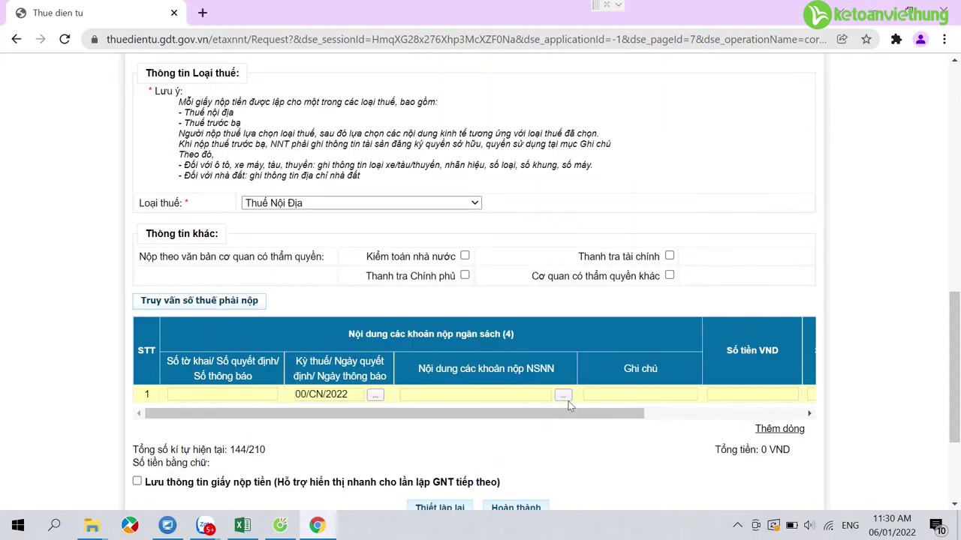
# Step: Look up category 2850 and pick code 2863, 'Lệ phí môn bài mức (bậc) 2'
pyautogui.click(563, 397)
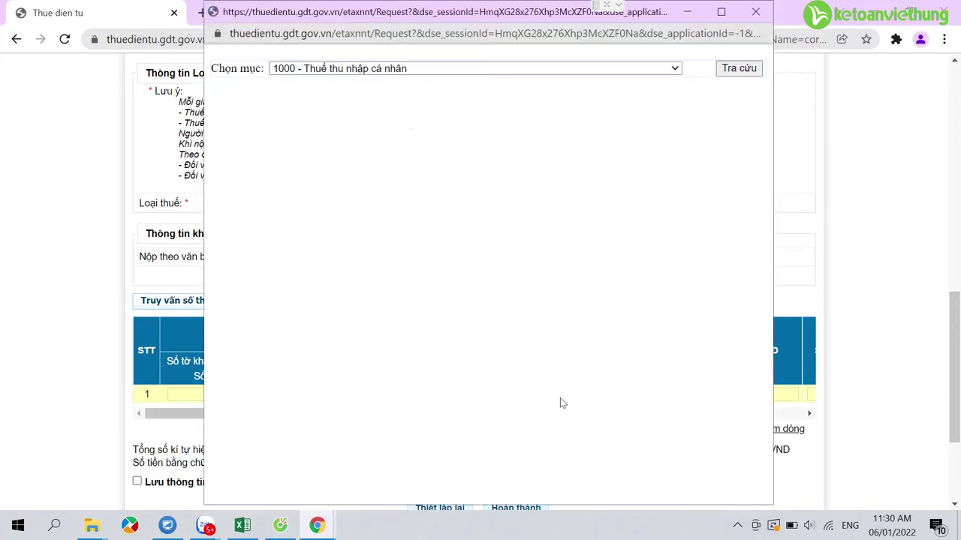
pyautogui.click(675, 69)
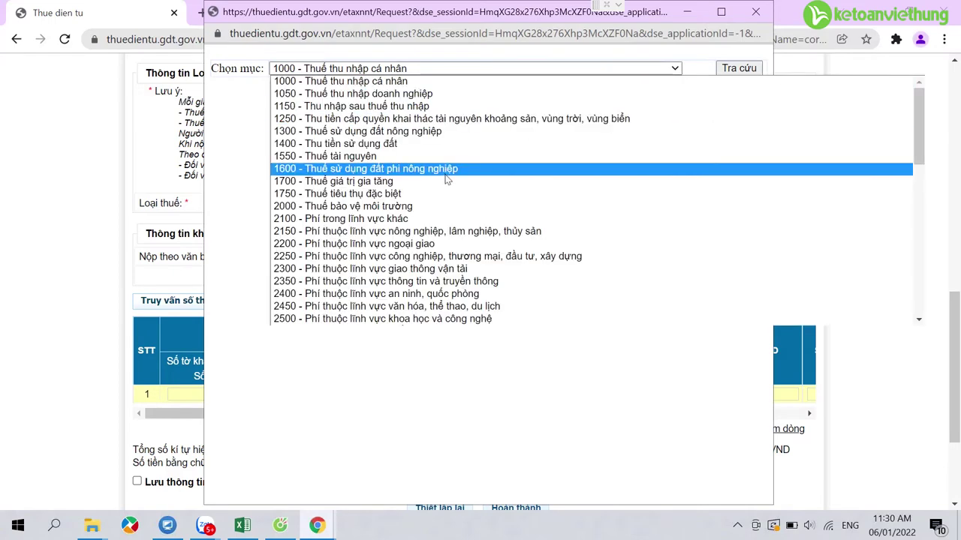
pyautogui.scroll(-4, 442, 206)
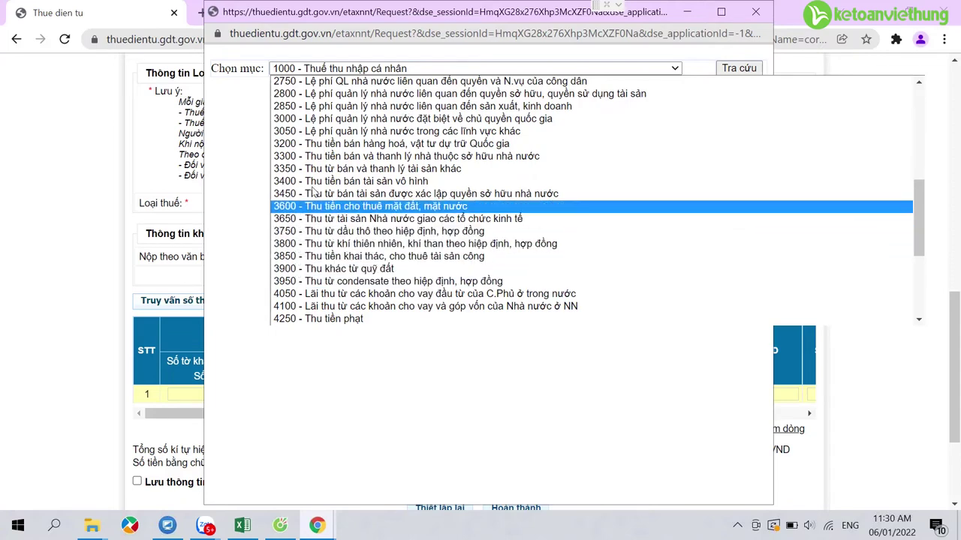
pyautogui.click(306, 109)
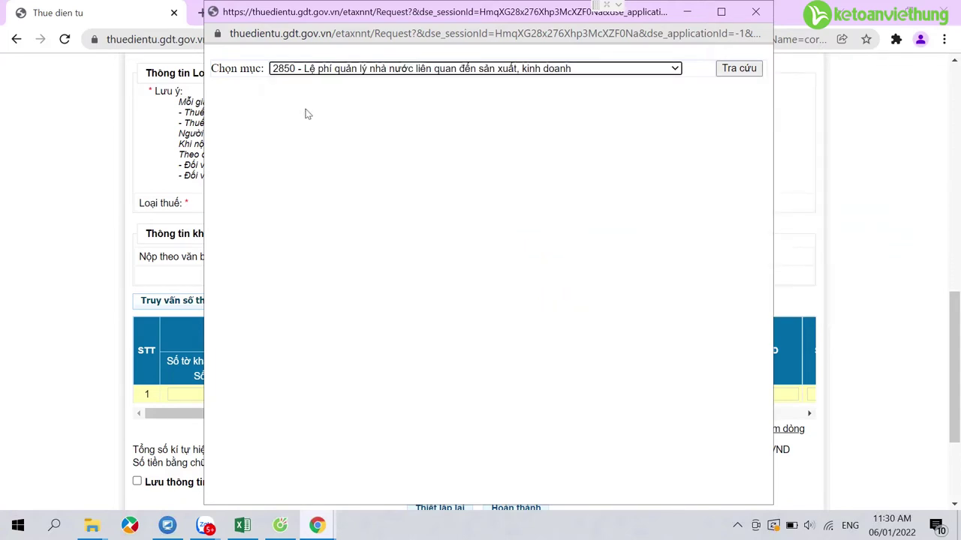
pyautogui.click(722, 73)
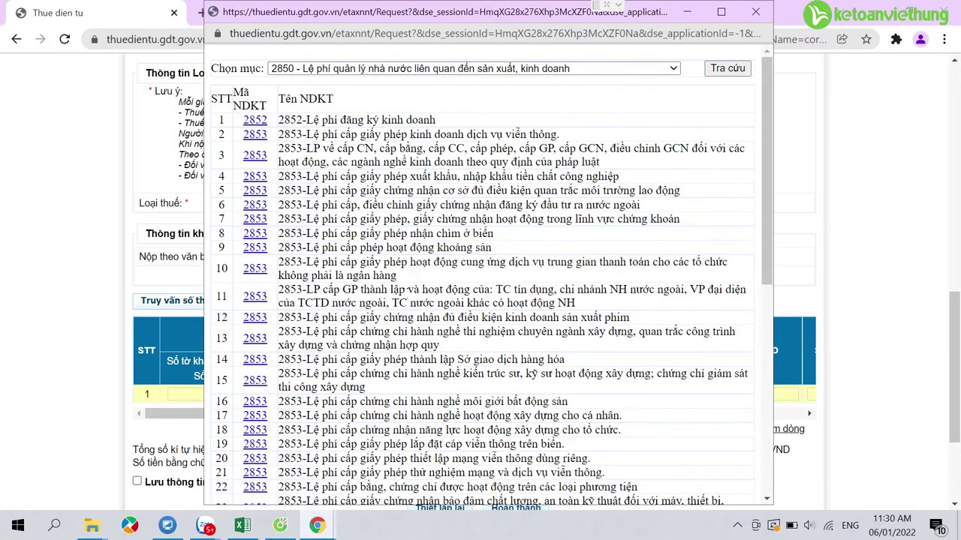
pyautogui.scroll(-3, 488, 278)
pyautogui.scroll(-3, 488, 277)
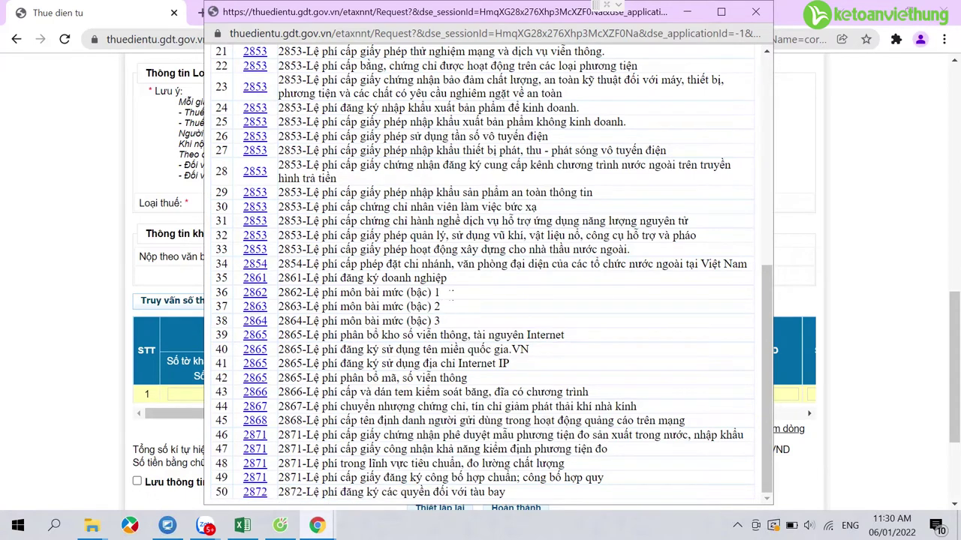
pyautogui.moveTo(449, 294); pyautogui.dragTo(371, 293)
pyautogui.moveTo(443, 321); pyautogui.dragTo(412, 325)
pyautogui.click(255, 307)
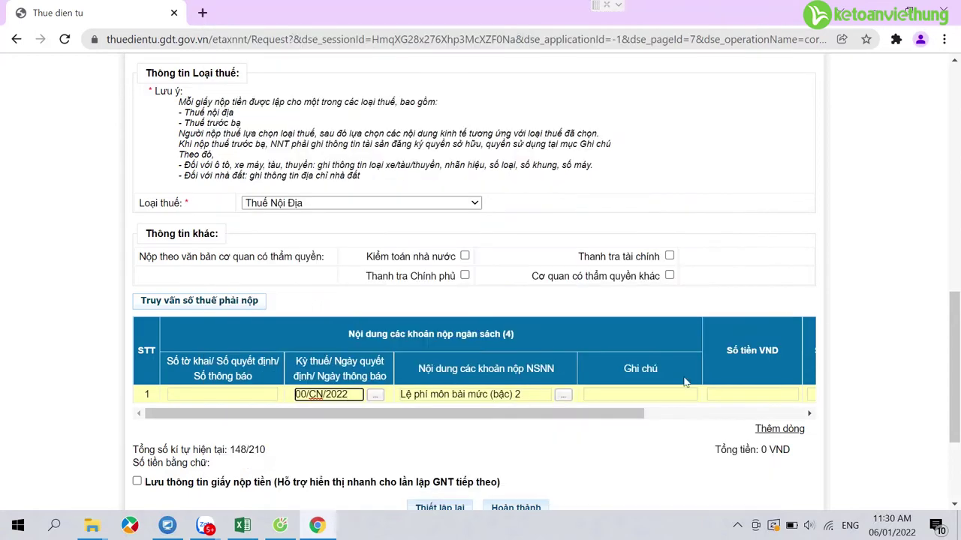
# Step: Give row 1 the note 'Nộp tiền thuế môn bài' and an amount of 2.000.000 VND
pyautogui.click(640, 394)
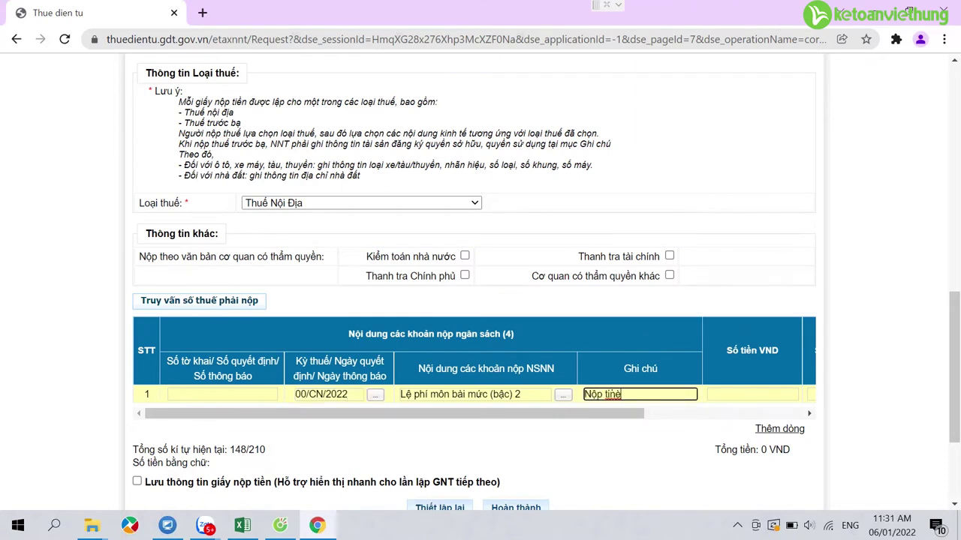
pyautogui.write('Nộp tỉnè')
pyautogui.press('BackSpace')
pyautogui.press('BackSpace')
pyautogui.press('BackSpace')
pyautogui.write('ền thuế môn bài')
pyautogui.press('Tab')
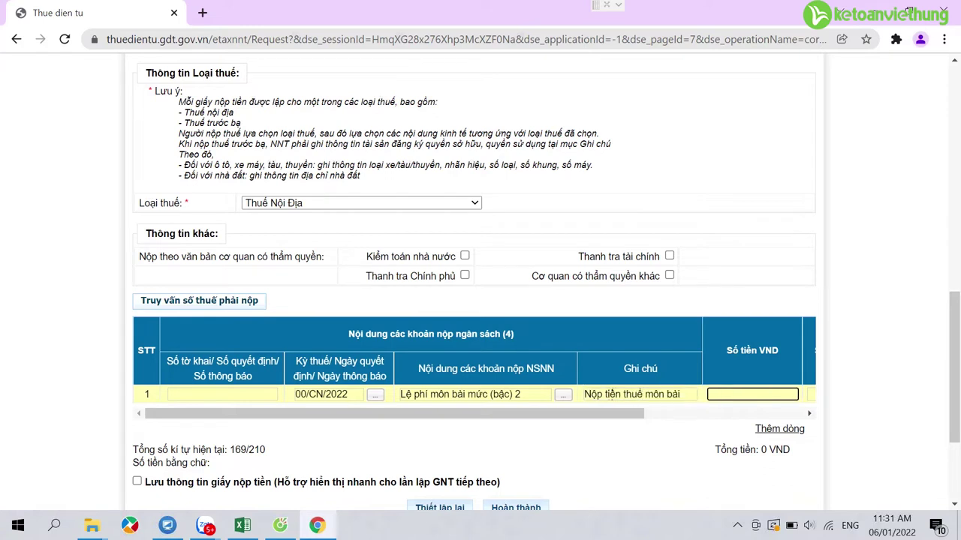
pyautogui.write('2000000')
pyautogui.scroll(-1, 614, 368)
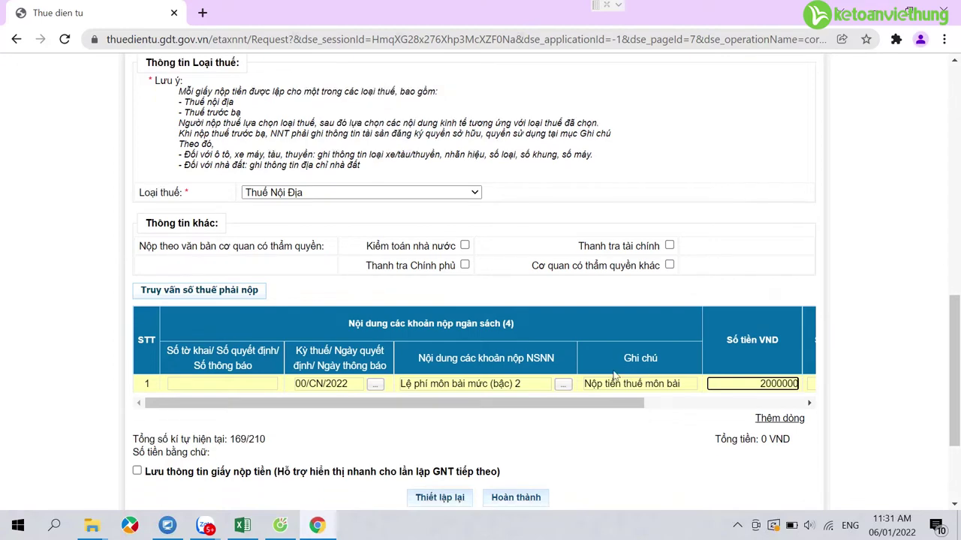
pyautogui.click(596, 373)
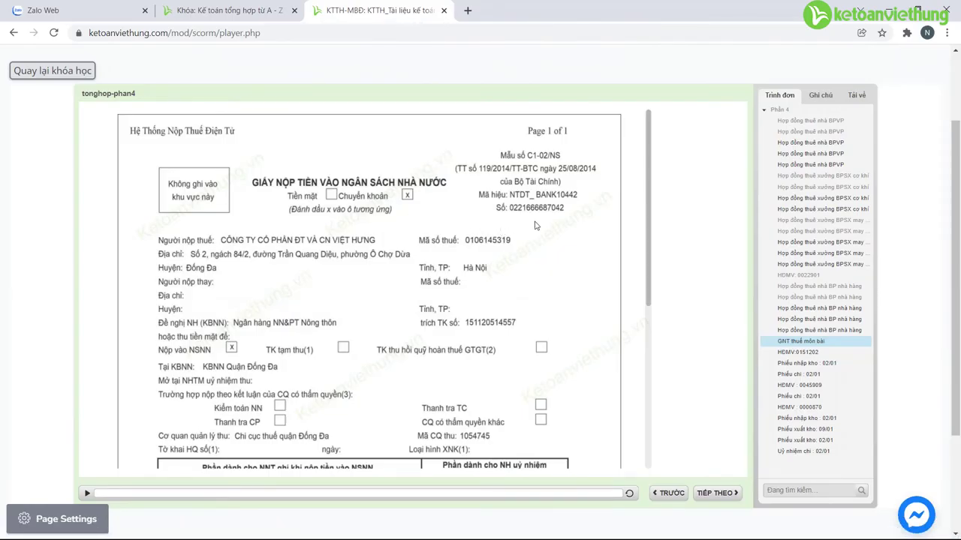
# Step: Read the license tax slip down to its signature section, then return to MISA
pyautogui.moveTo(649, 251)
pyautogui.mouseDown()
pyautogui.moveTo(627, 446)
pyautogui.moveTo(646, 302)
pyautogui.moveTo(648, 344)
pyautogui.moveTo(652, 316)
pyautogui.mouseUp()
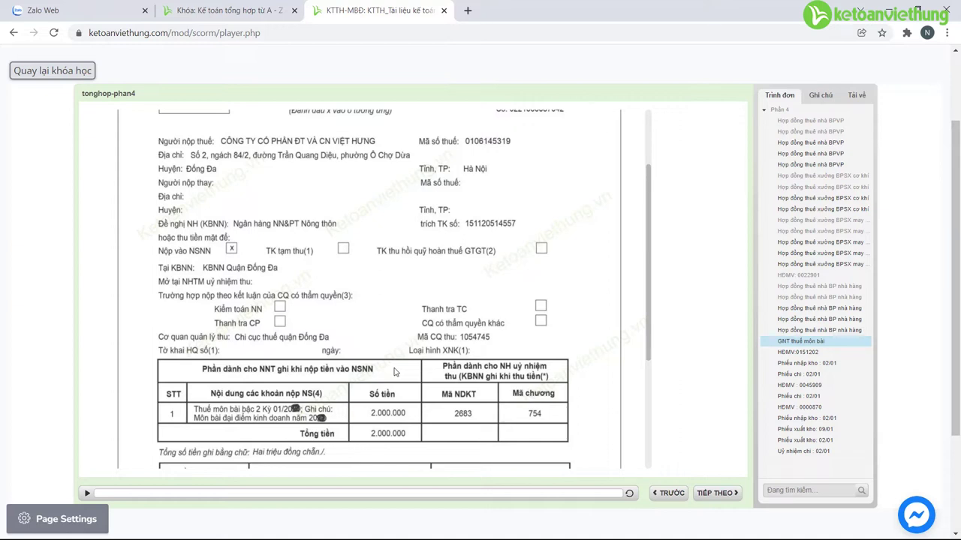
pyautogui.click(120, 534)
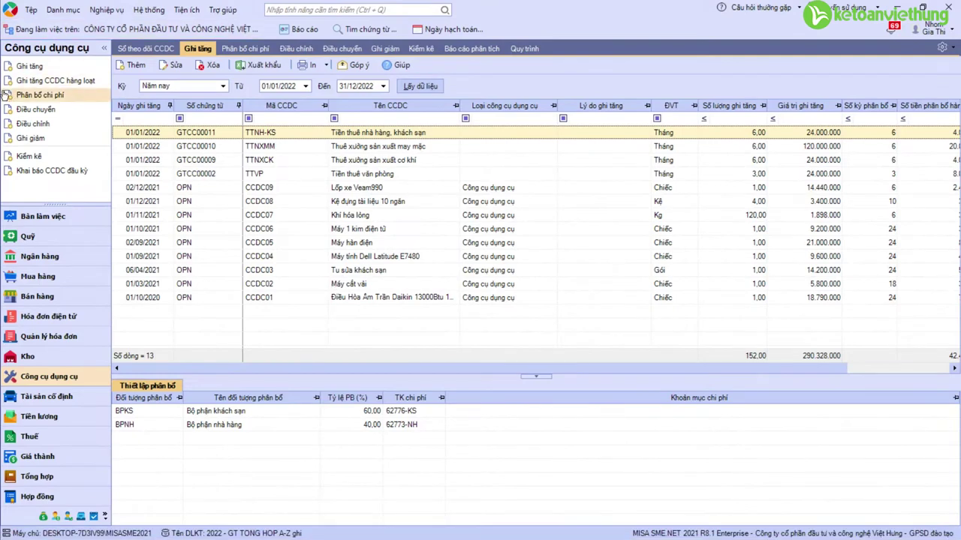
# Step: Start a general voucher 'Trích tiền thuế môn bài' dated 01/01/2022
pyautogui.click(36, 477)
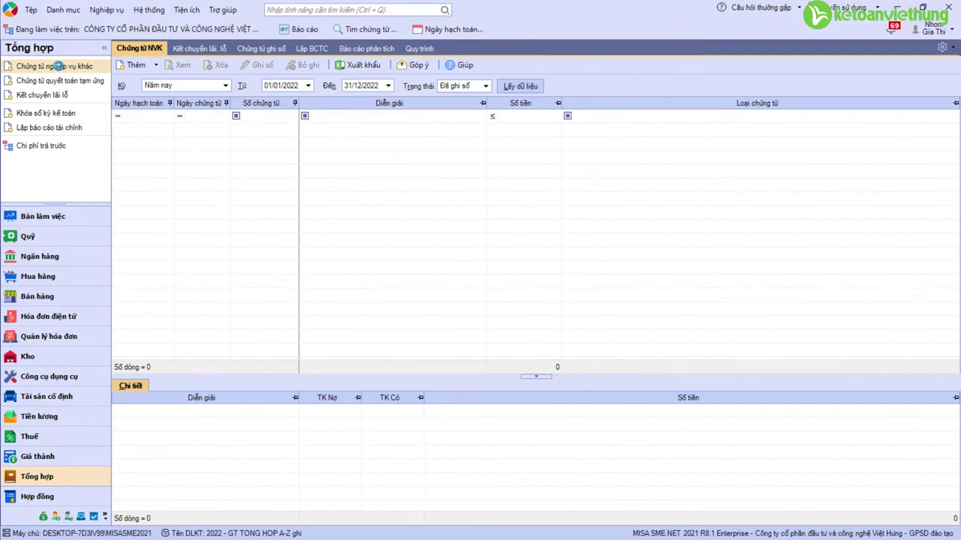
pyautogui.click(58, 66)
pyautogui.write('Tr')
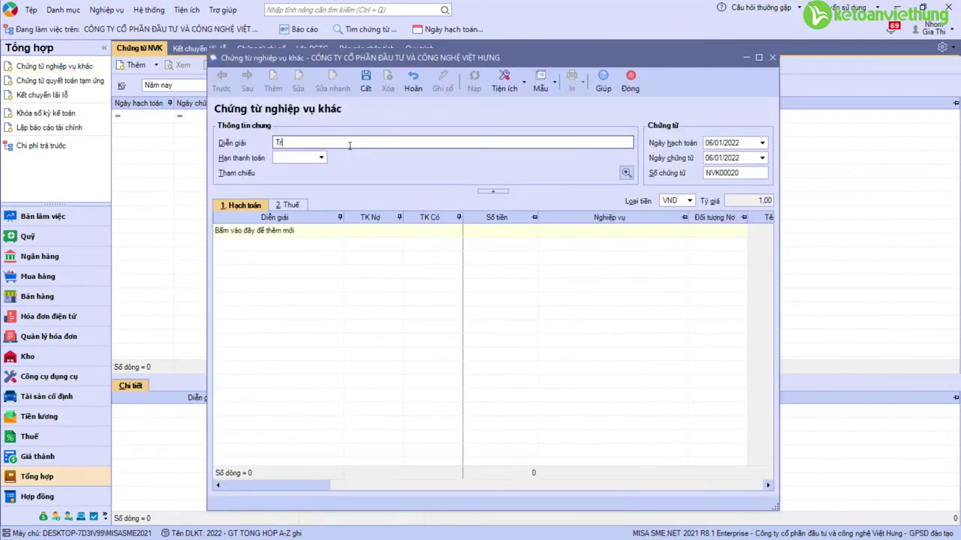
pyautogui.write('ích tiền thuế môn bài')
pyautogui.click(729, 143)
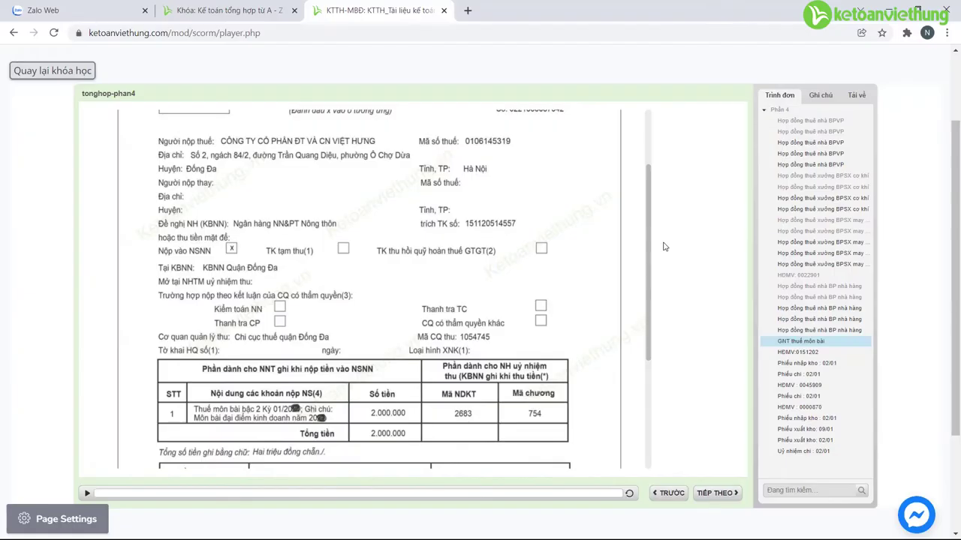
pyautogui.scroll(-5, 643, 331)
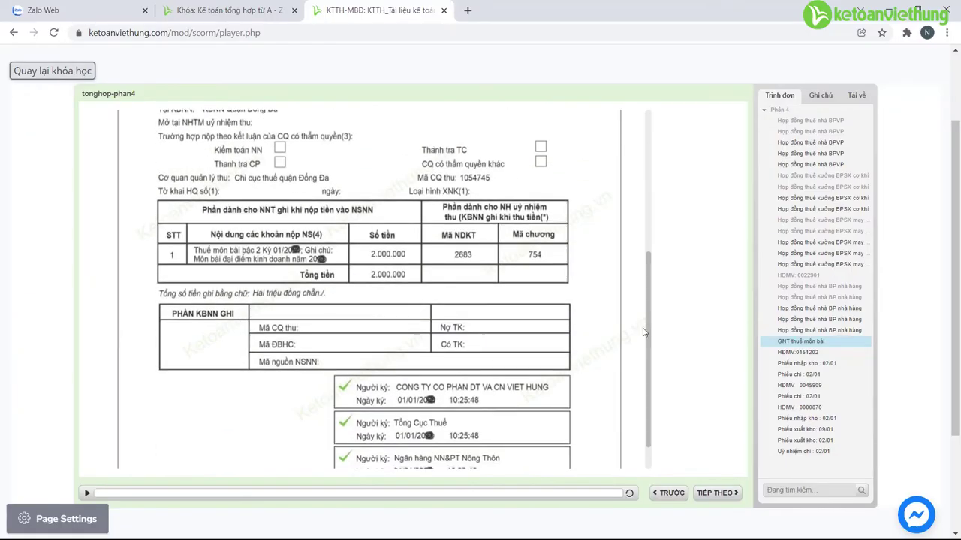
pyautogui.scroll(-1, 643, 364)
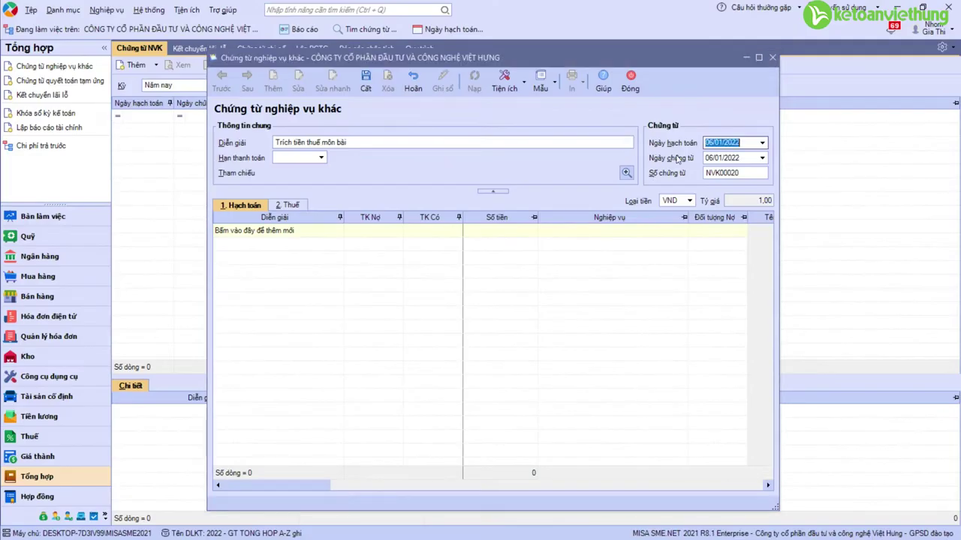
pyautogui.write('01/01/2022')
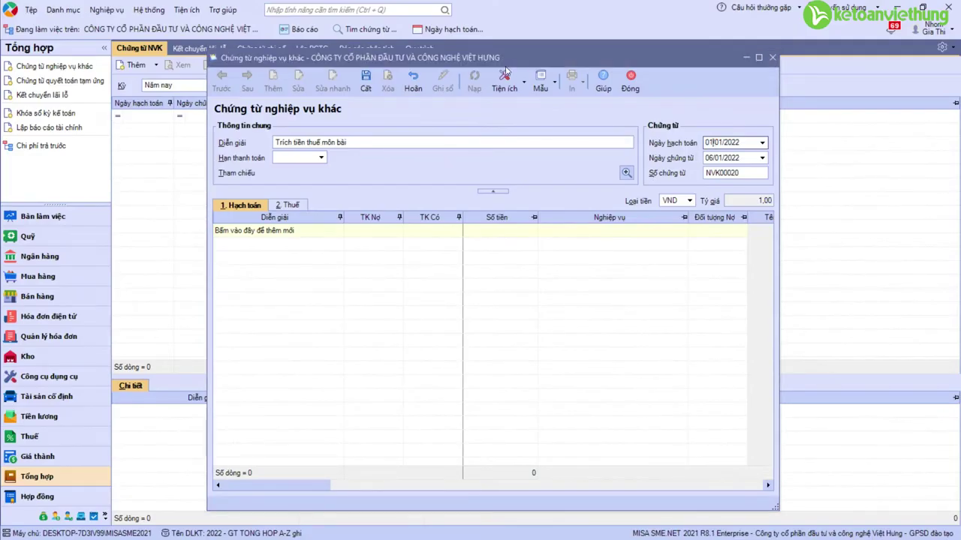
pyautogui.press('Tab')
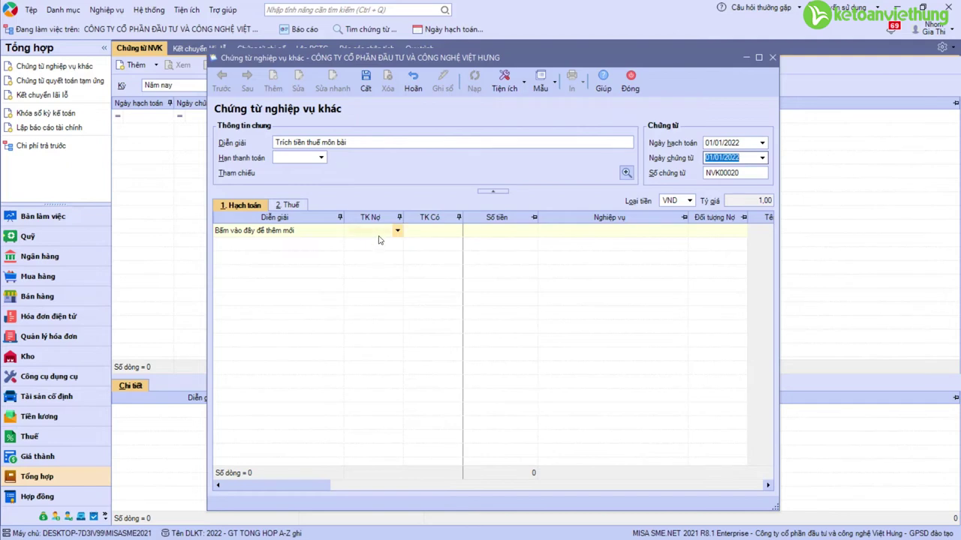
# Step: Add the journal line debit 6428, credit 33382 for 2.000.000
pyautogui.click(379, 232)
pyautogui.write('6427')
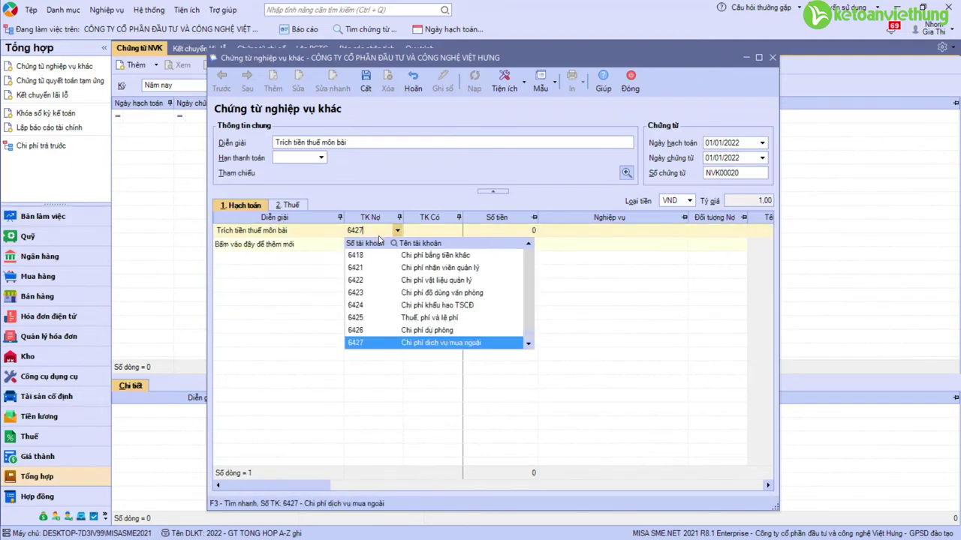
pyautogui.press('BackSpace')
pyautogui.write('8')
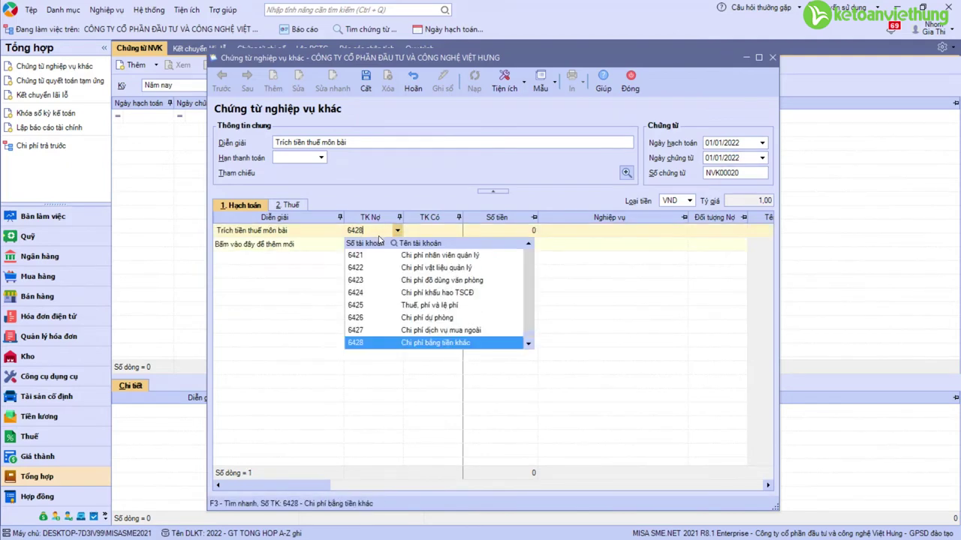
pyautogui.press('Tab')
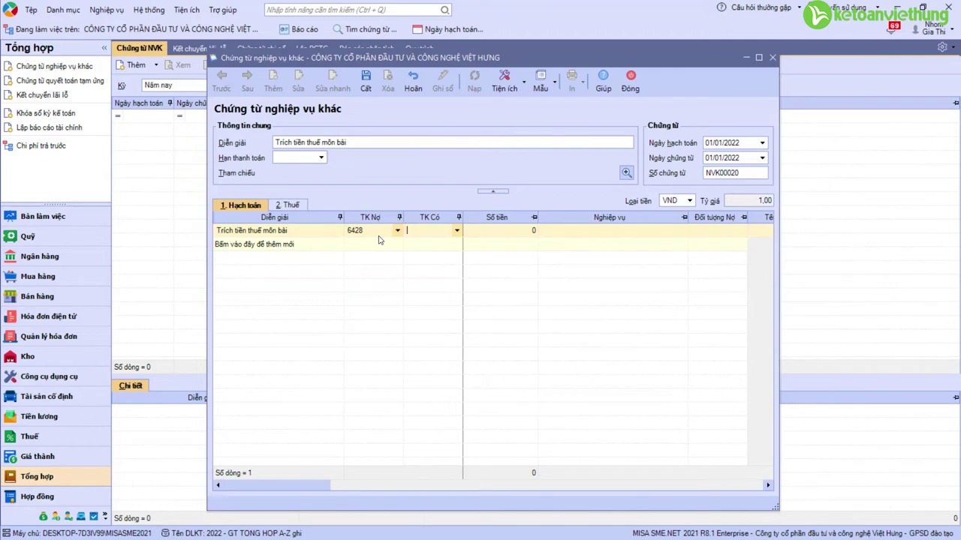
pyautogui.write('3')
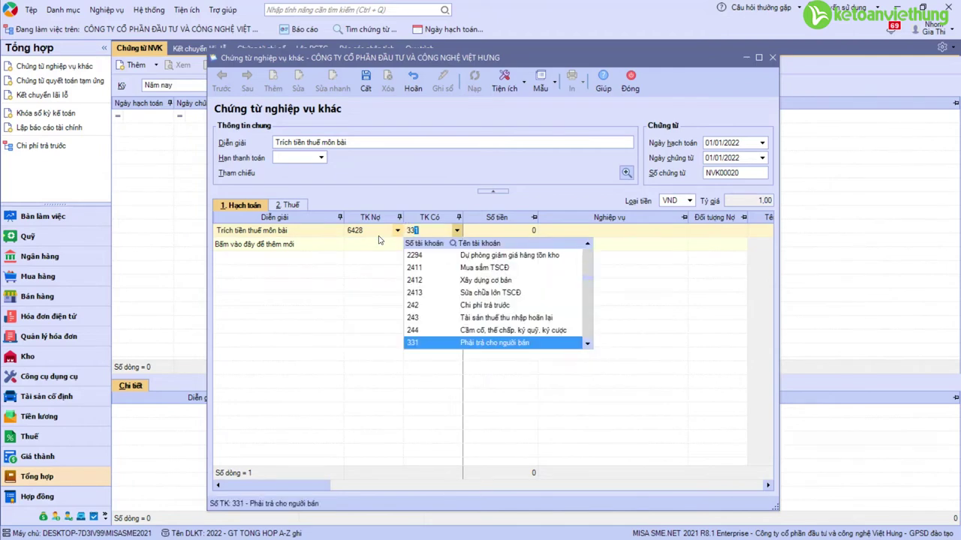
pyautogui.write('3382')
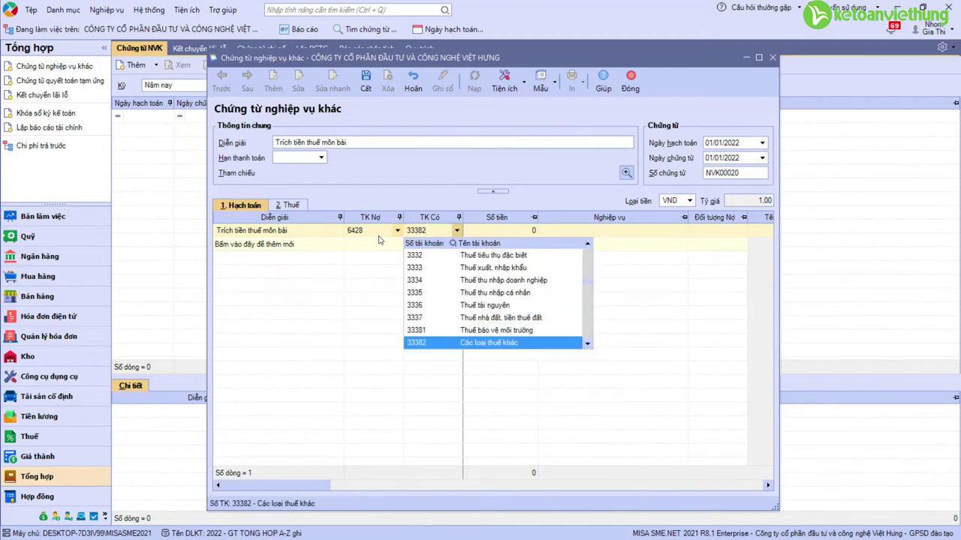
pyautogui.press('Tab')
pyautogui.write('2')
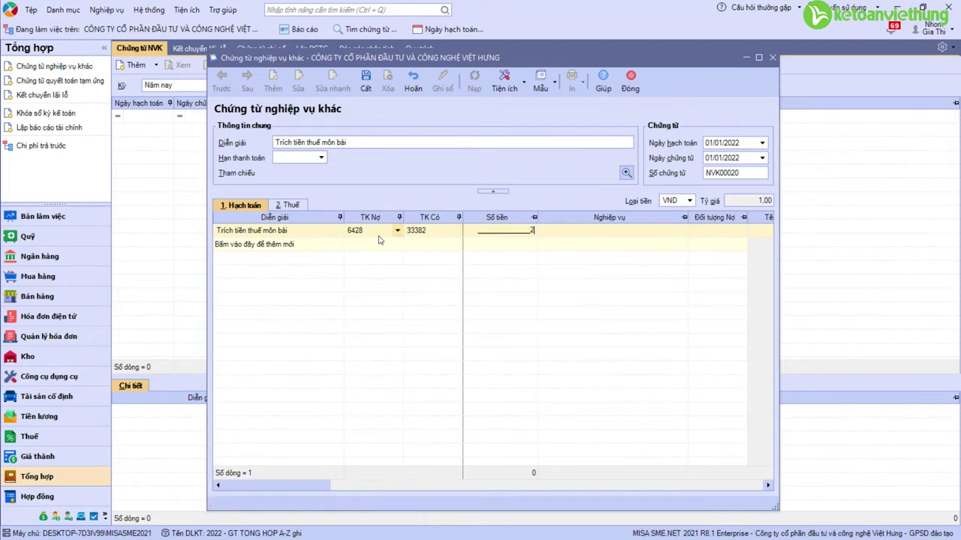
pyautogui.press('Tab')
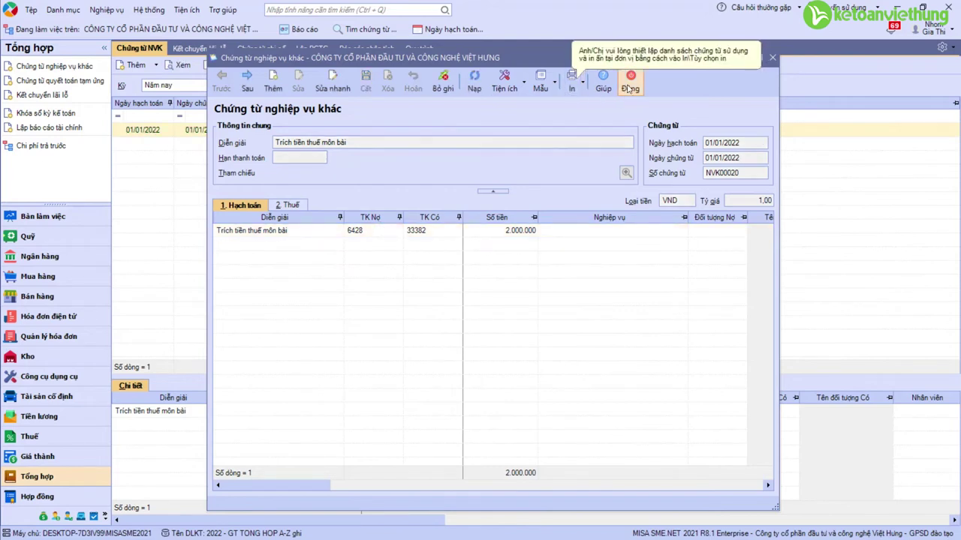
# Step: Close voucher NVK00020, reopen it to check the entry, and close it again
pyautogui.click(629, 84)
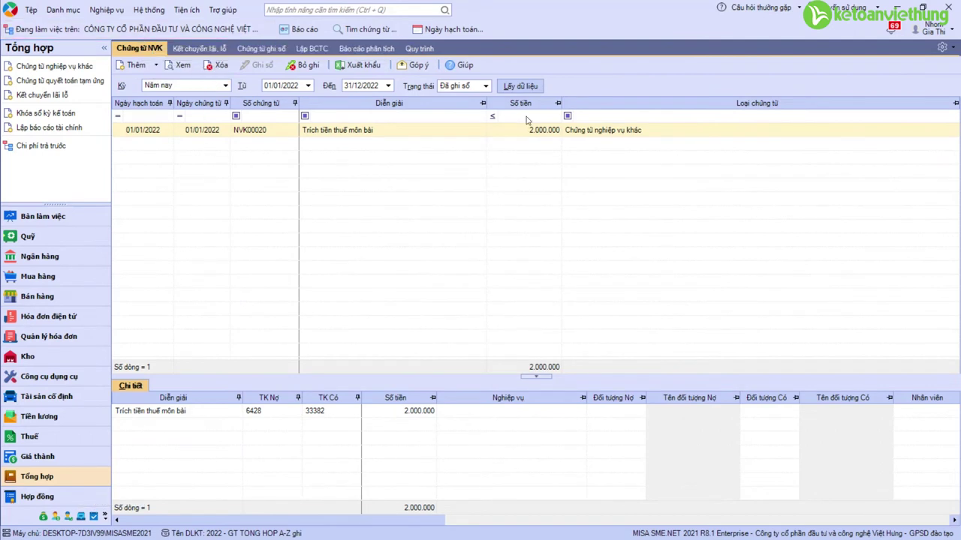
pyautogui.doubleClick(359, 133)
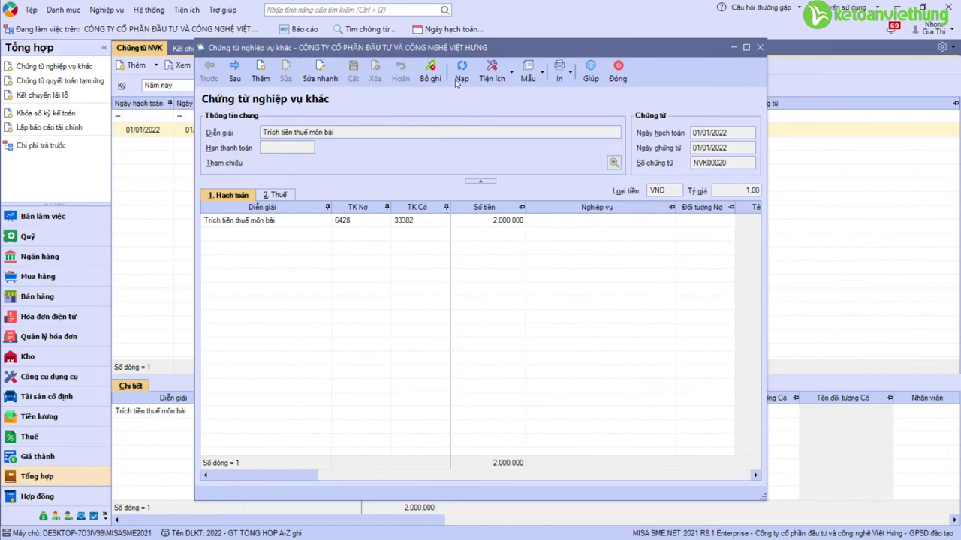
pyautogui.click(618, 73)
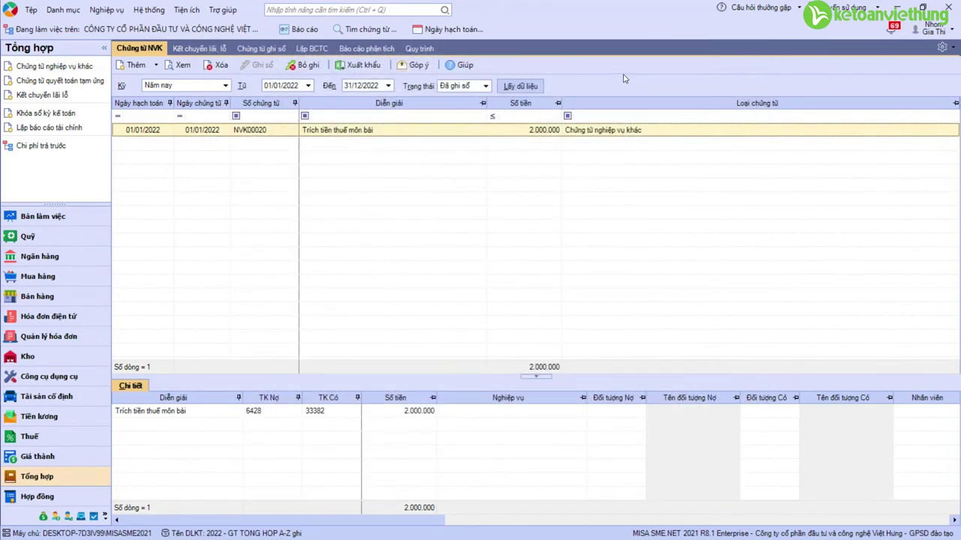
# Step: Start a bank payment order from the company's account to the state treasury payee
pyautogui.click(46, 258)
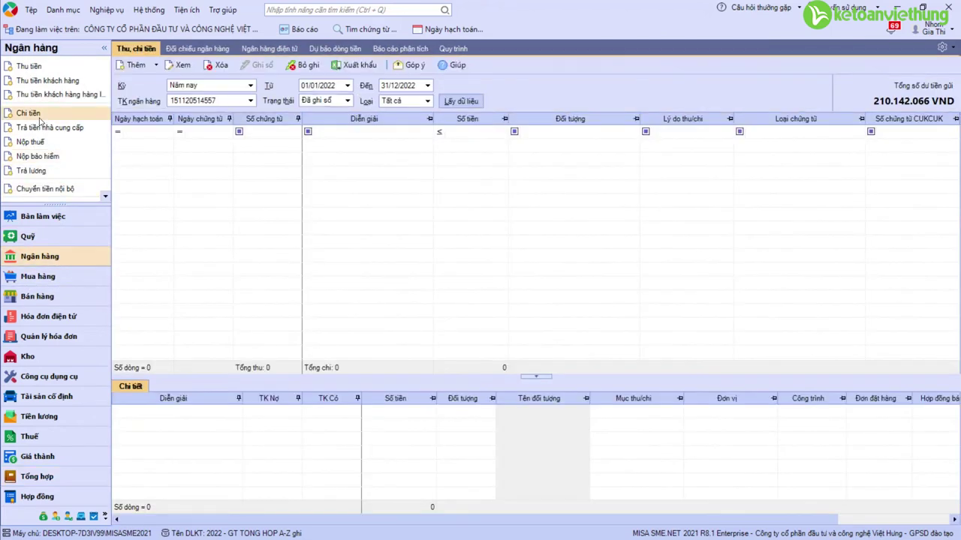
pyautogui.click(30, 113)
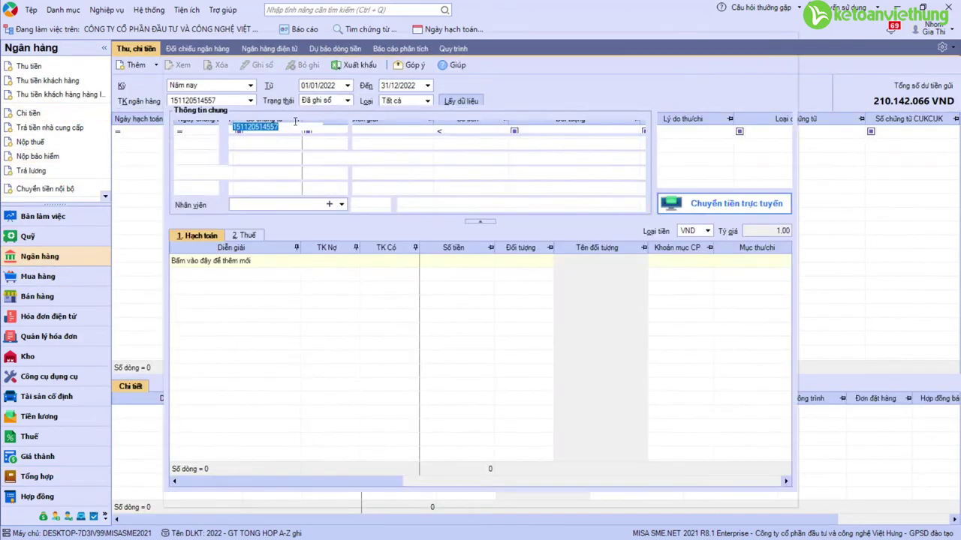
pyautogui.click(342, 128)
pyautogui.click(278, 145)
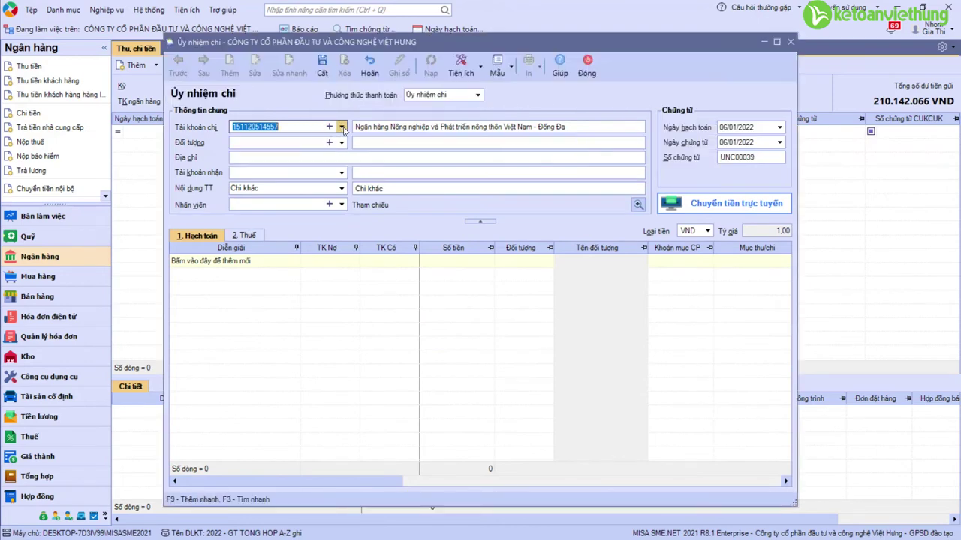
pyautogui.click(282, 142)
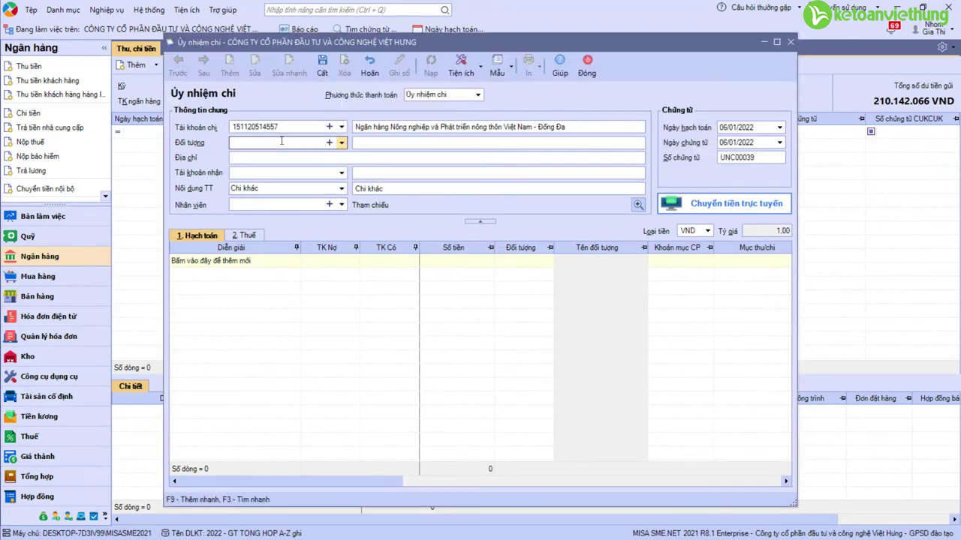
pyautogui.write('kho')
pyautogui.press('Return')
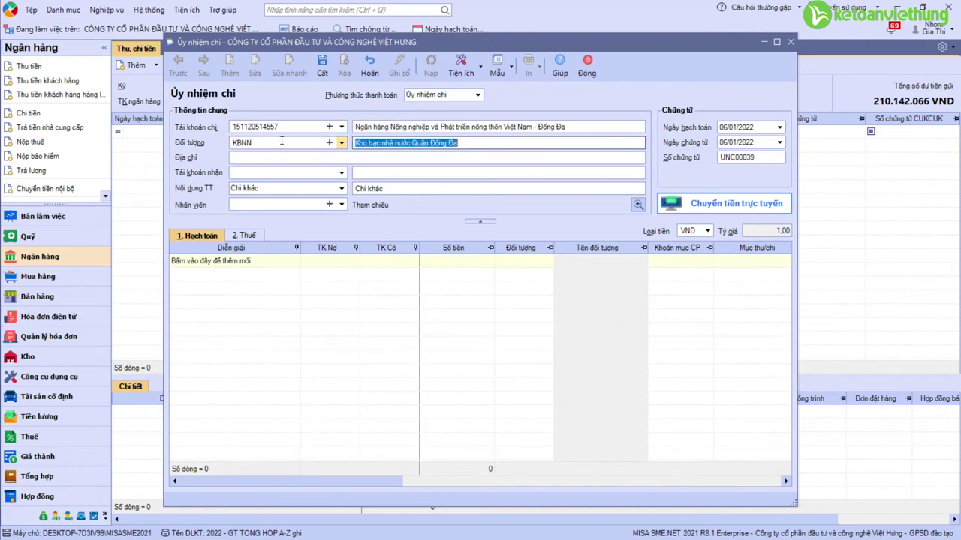
# Step: Add new supplier KBNN named 'Kho bạc nhà nước Quận Đống Đa'
pyautogui.click(330, 144)
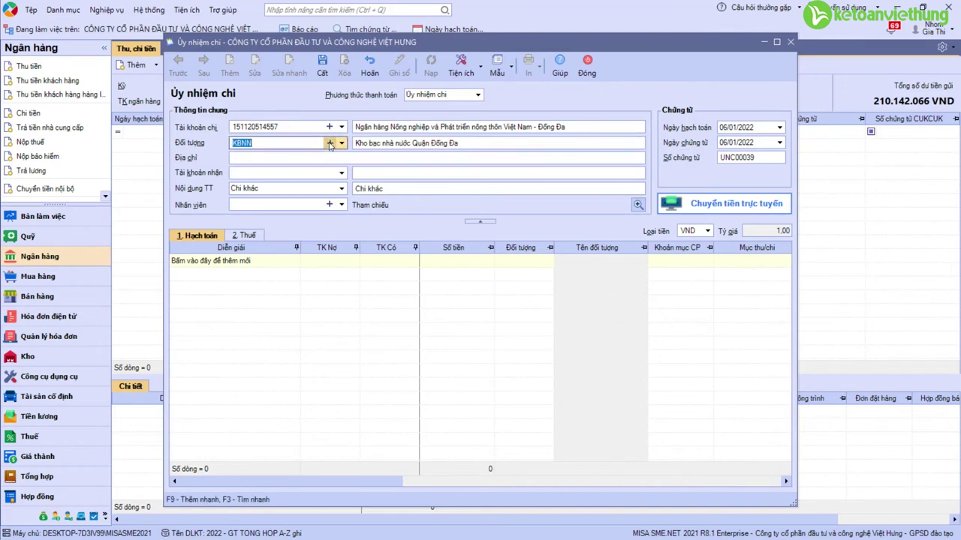
pyautogui.click(329, 143)
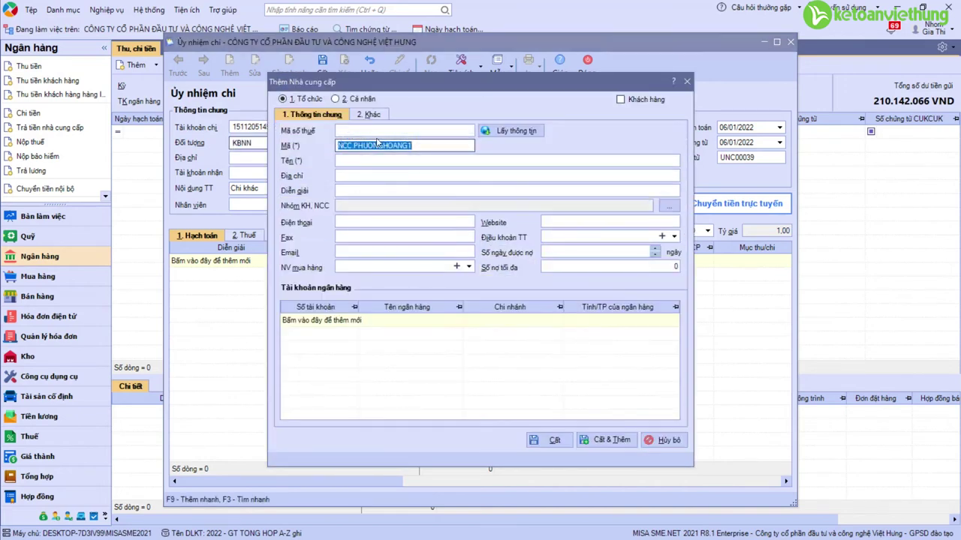
pyautogui.write('KBNN')
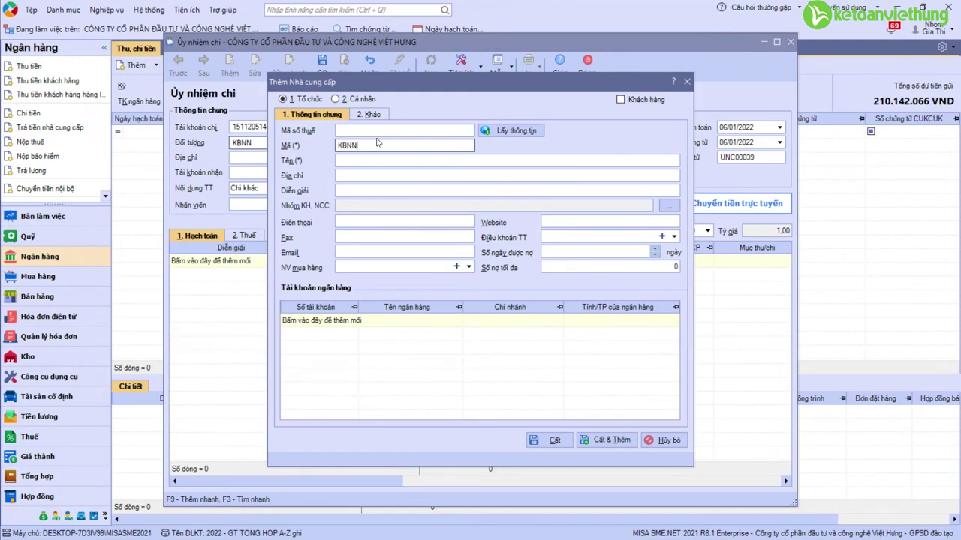
pyautogui.press('Tab')
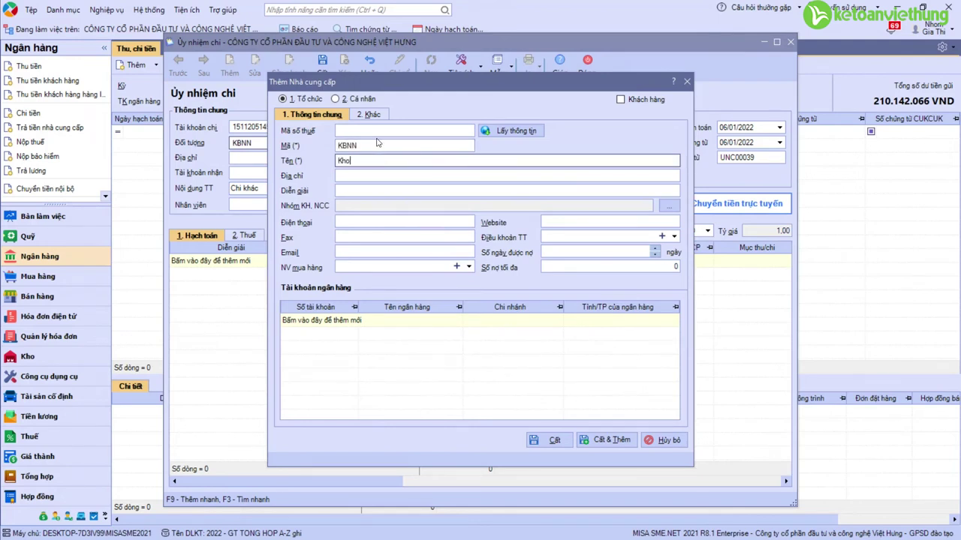
pyautogui.write('Kho bac nha')
pyautogui.click(549, 442)
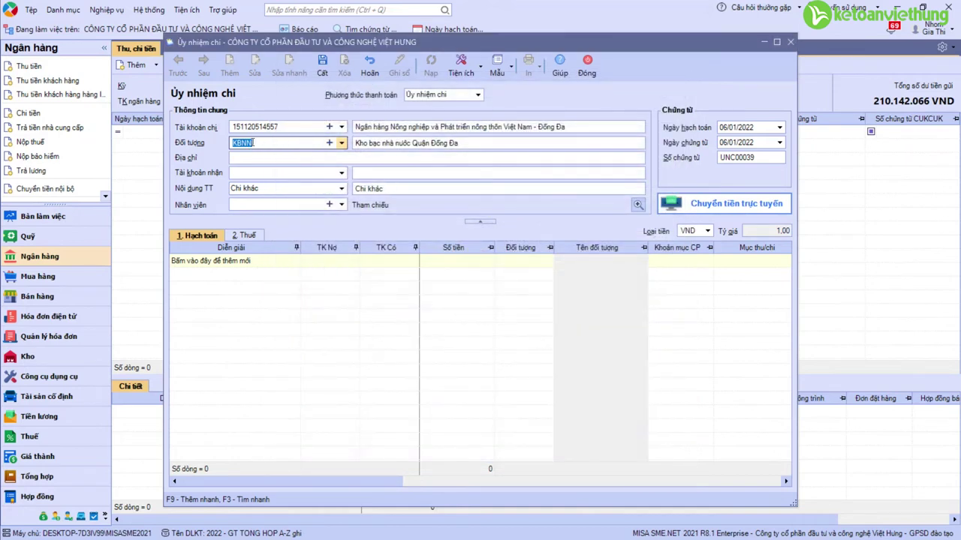
# Step: Set the payment description 'Nộp tiền thuế môn bài' and the date 01/01/2022
pyautogui.click(401, 190)
pyautogui.write('Nộp')
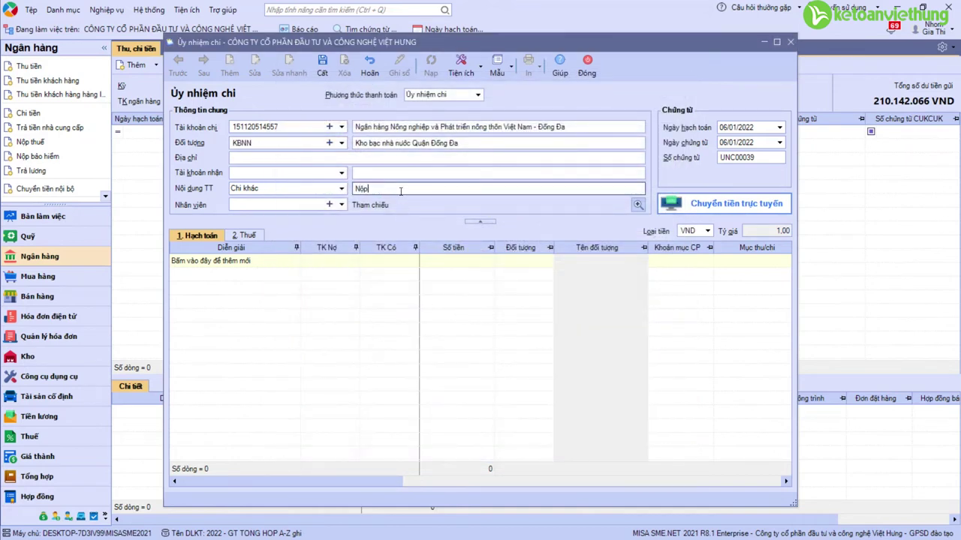
pyautogui.write(' tiền thuế môn bài')
pyautogui.click(729, 128)
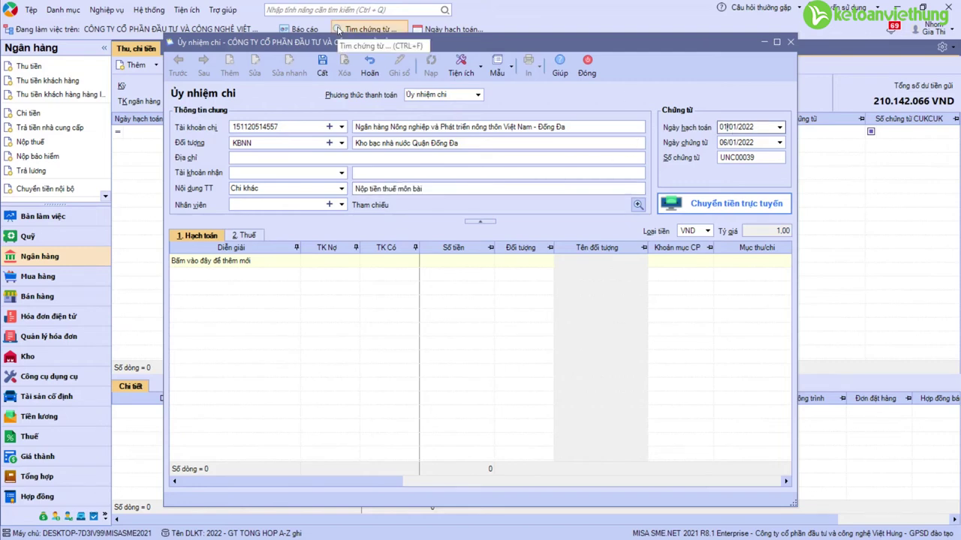
# Step: Add the line debit 33382 for 2.000.000, then save and close UNC00039
pyautogui.click(335, 264)
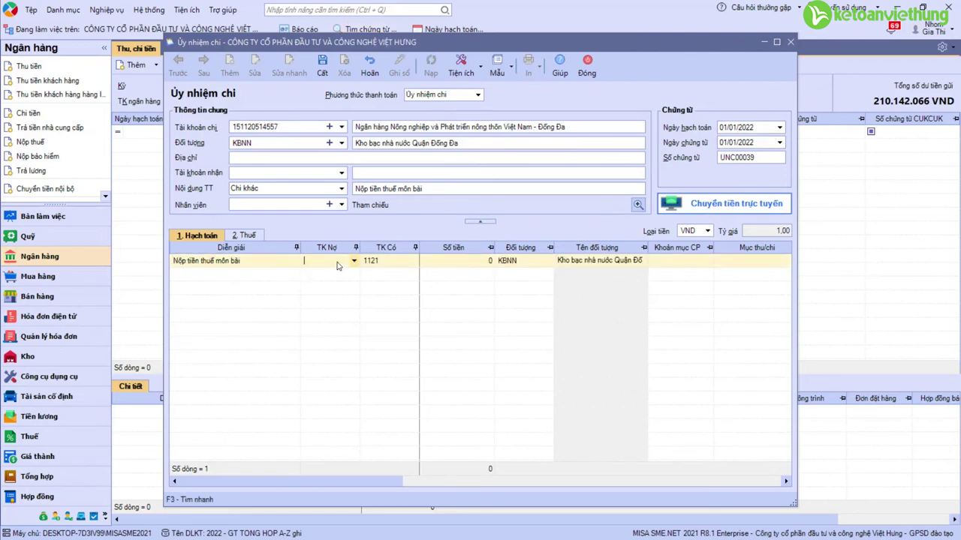
pyautogui.write('33382')
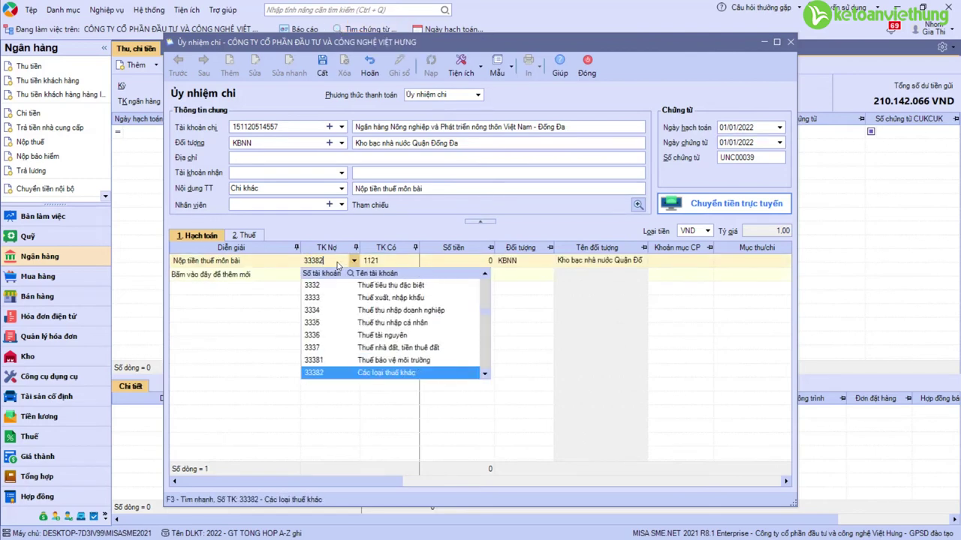
pyautogui.press('Return')
pyautogui.click(456, 262)
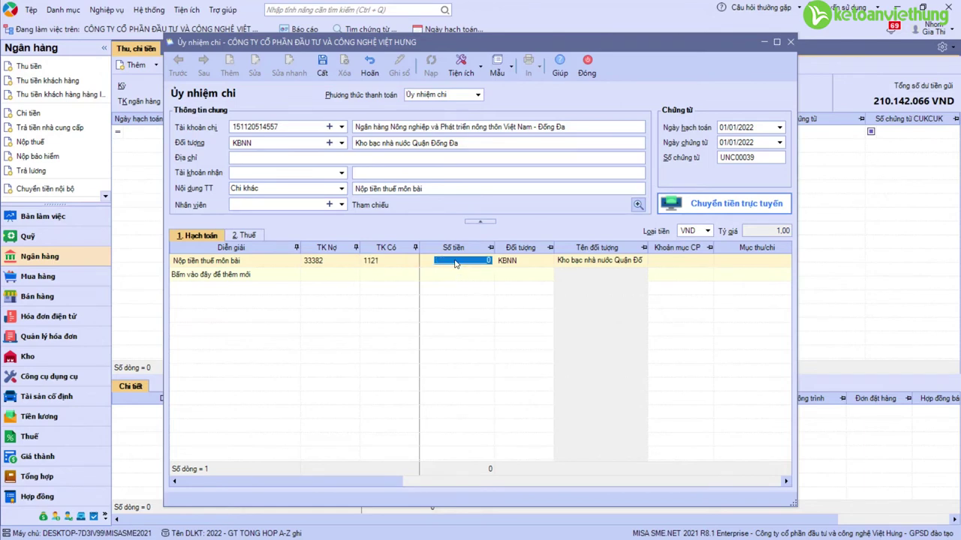
pyautogui.write('2000000')
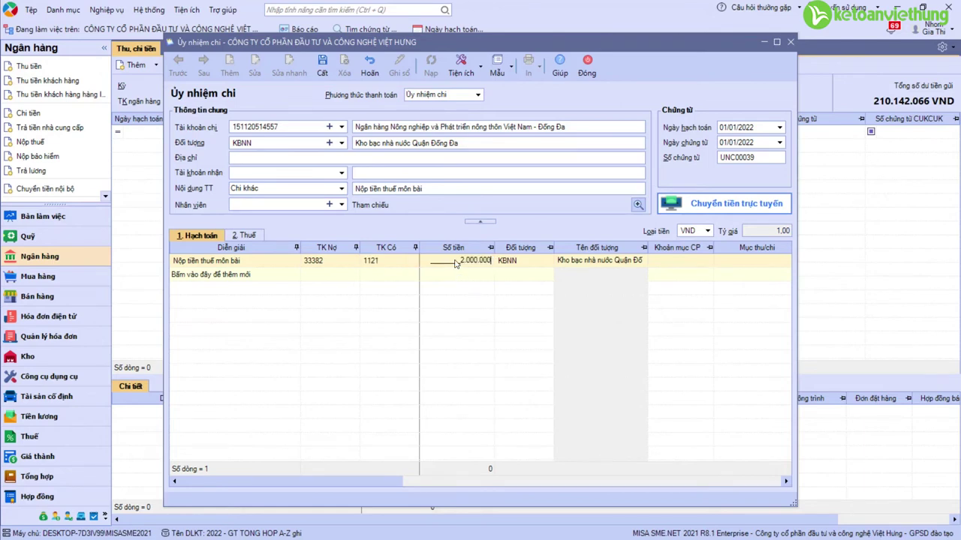
pyautogui.press('Tab')
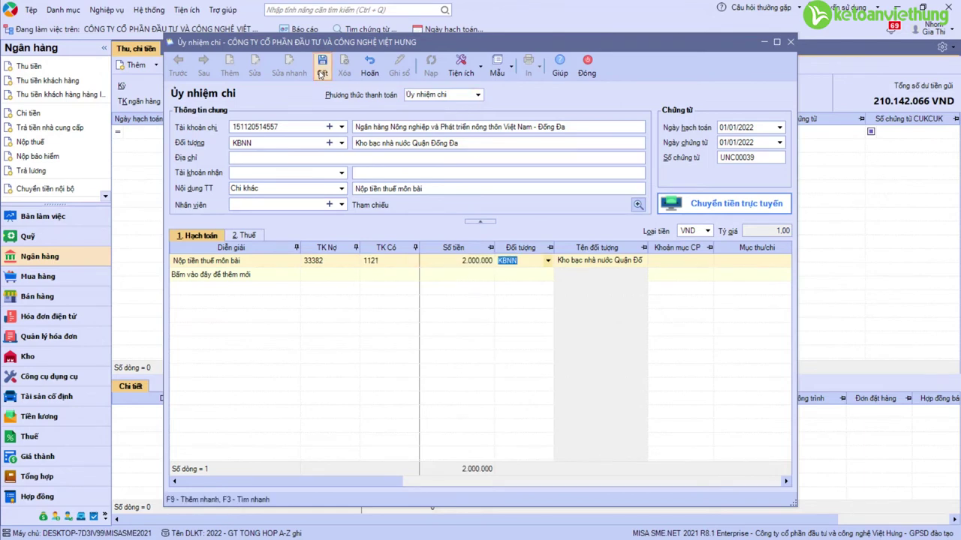
pyautogui.click(321, 67)
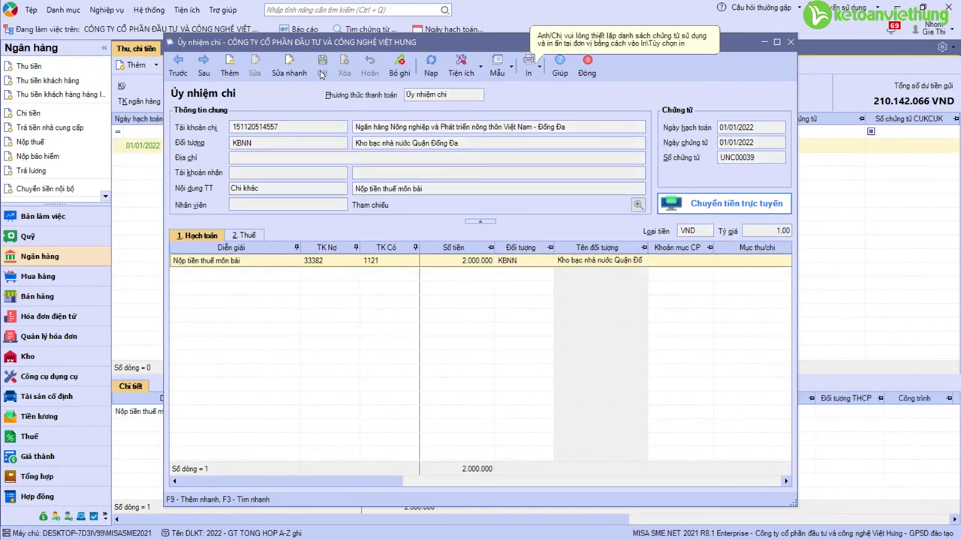
pyautogui.click(587, 68)
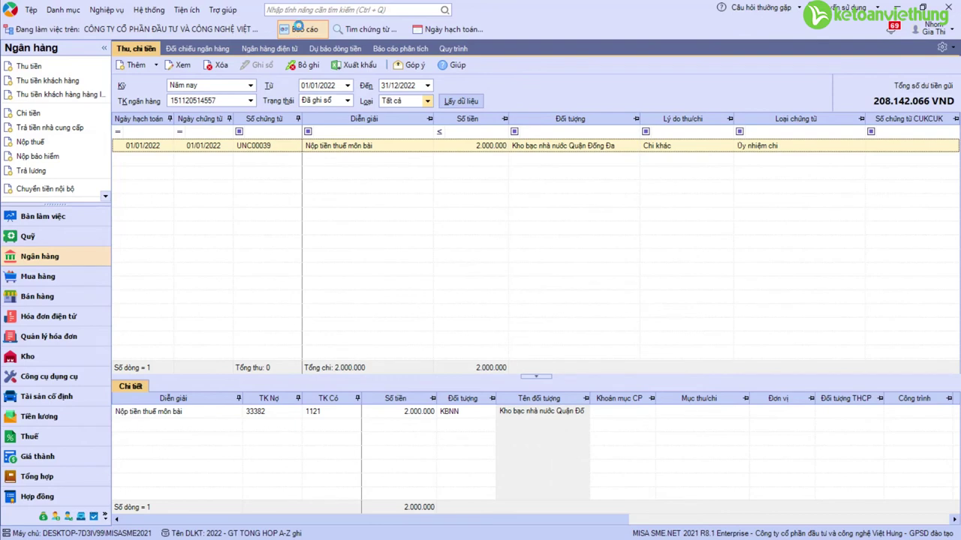
# Step: Run the January 2022 trial balance at account level 3, then open account 33382's ledger detail
pyautogui.click(300, 28)
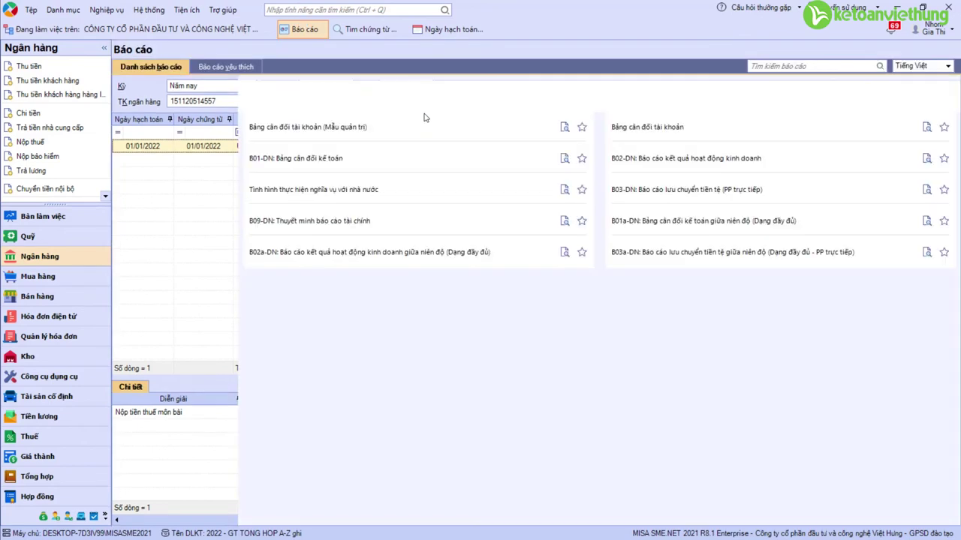
pyautogui.click(650, 129)
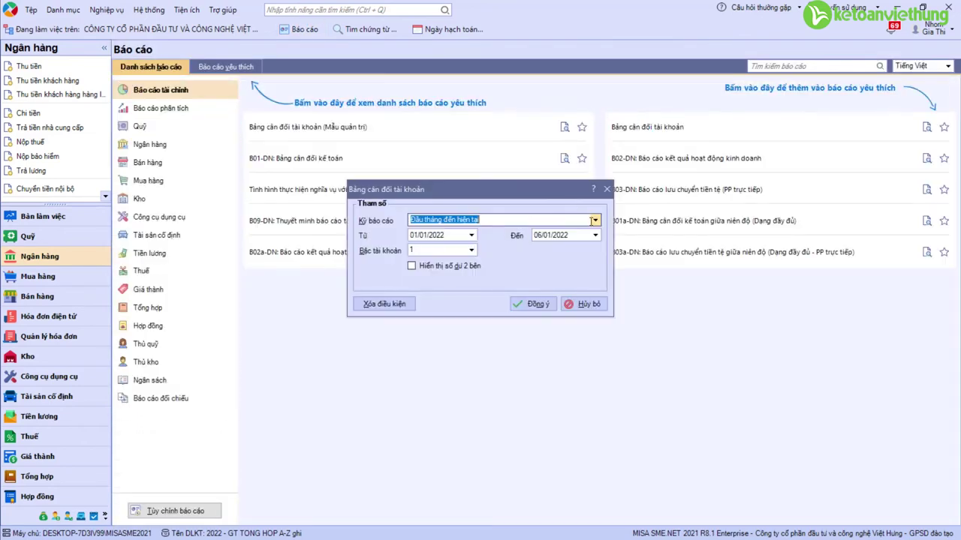
pyautogui.click(594, 220)
pyautogui.press('Down')
pyautogui.press('Down')
pyautogui.press('Down')
pyautogui.press('Down')
pyautogui.press('Down')
pyautogui.press('Down')
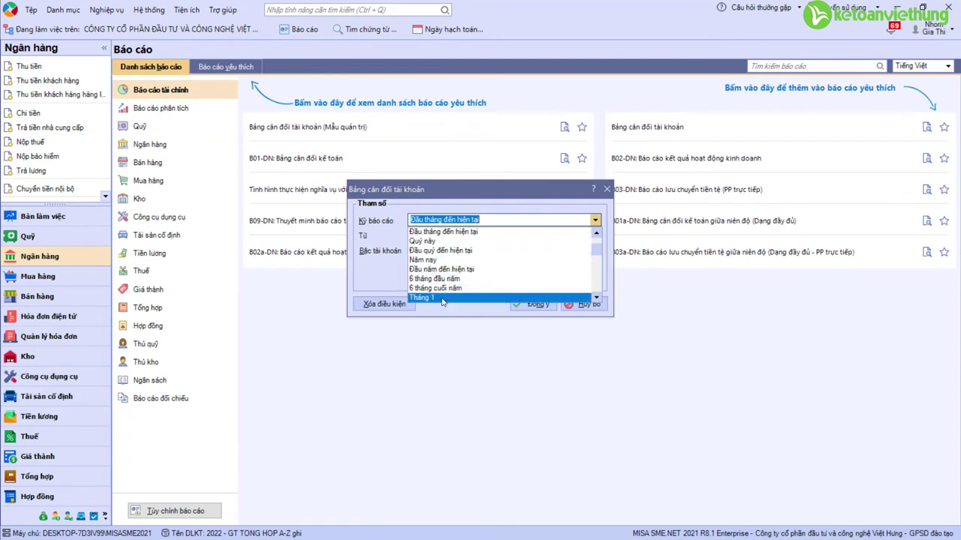
pyautogui.press('Return')
pyautogui.click(472, 251)
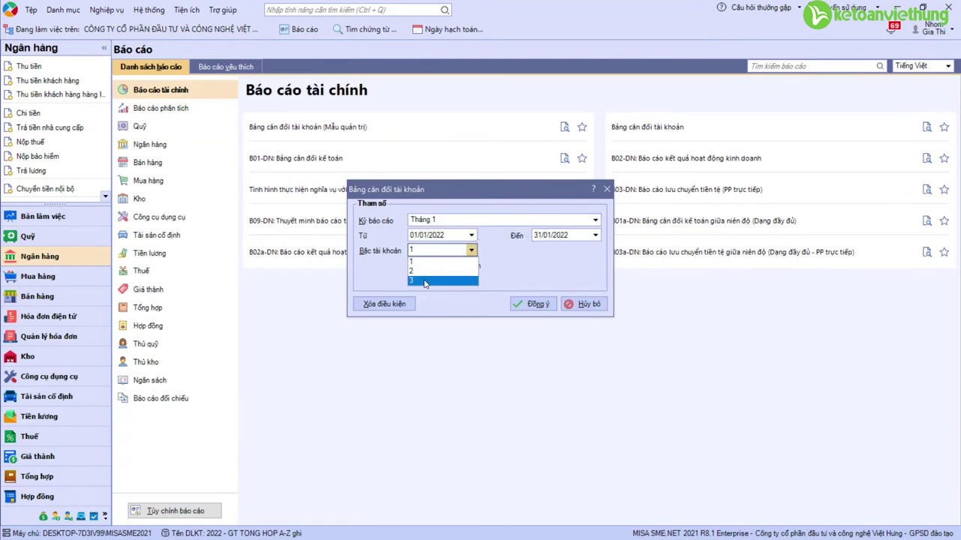
pyautogui.click(421, 279)
pyautogui.click(412, 266)
pyautogui.click(537, 303)
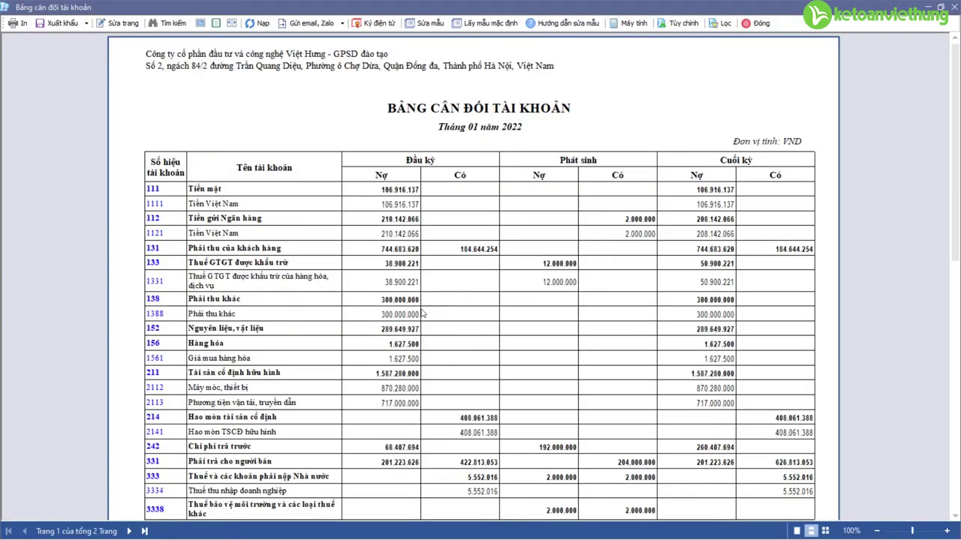
pyautogui.scroll(-3, 518, 300)
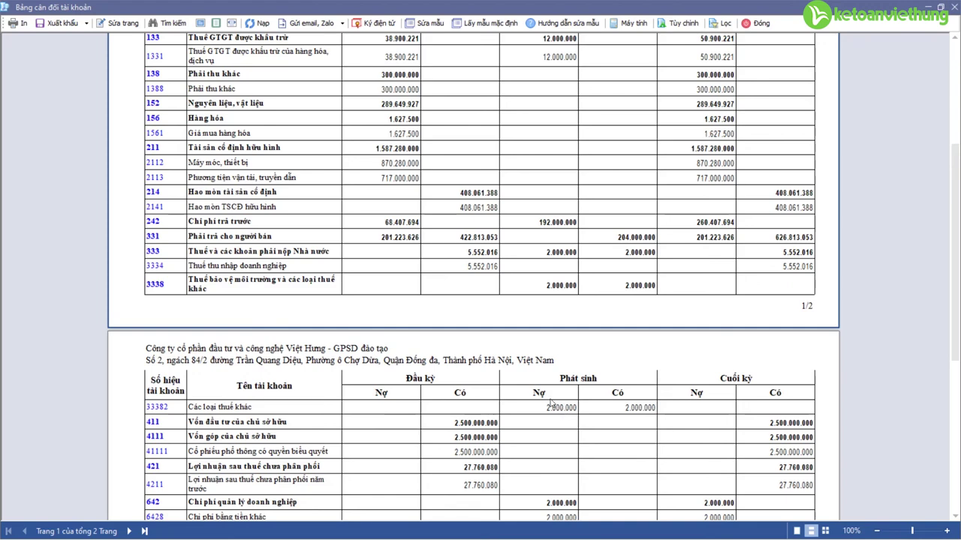
pyautogui.doubleClick(159, 407)
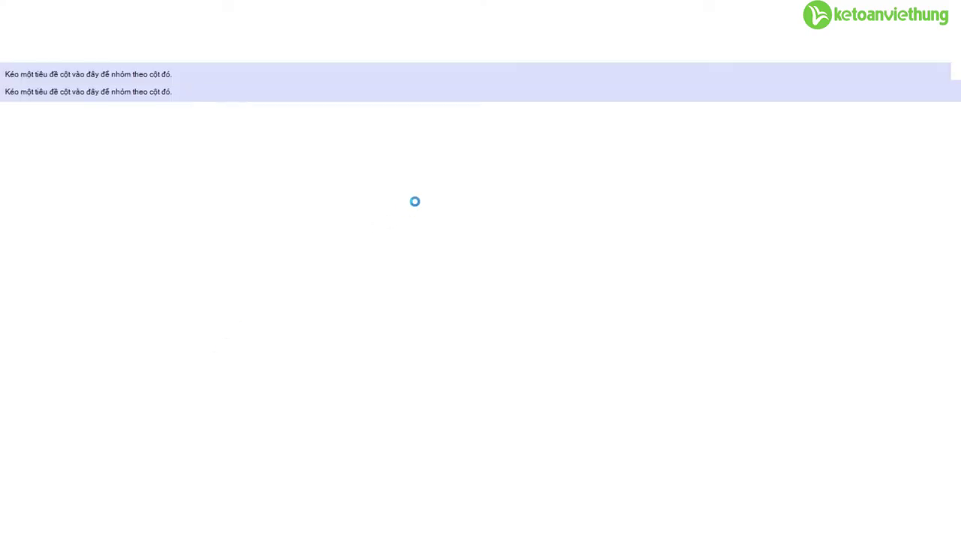
# Step: Review voucher NVK00020's credit line to 33382, then close the voucher and the ledger detail
pyautogui.click(153, 136)
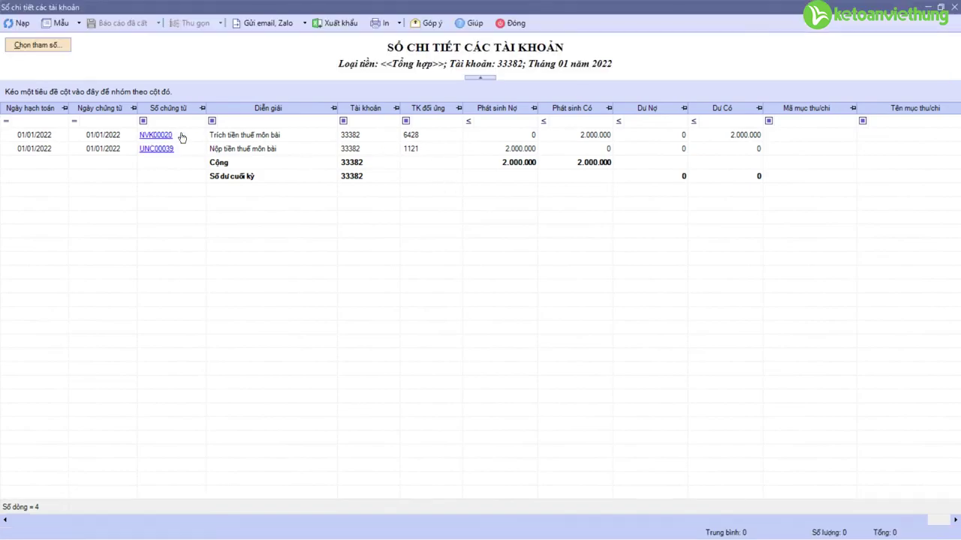
pyautogui.click(410, 220)
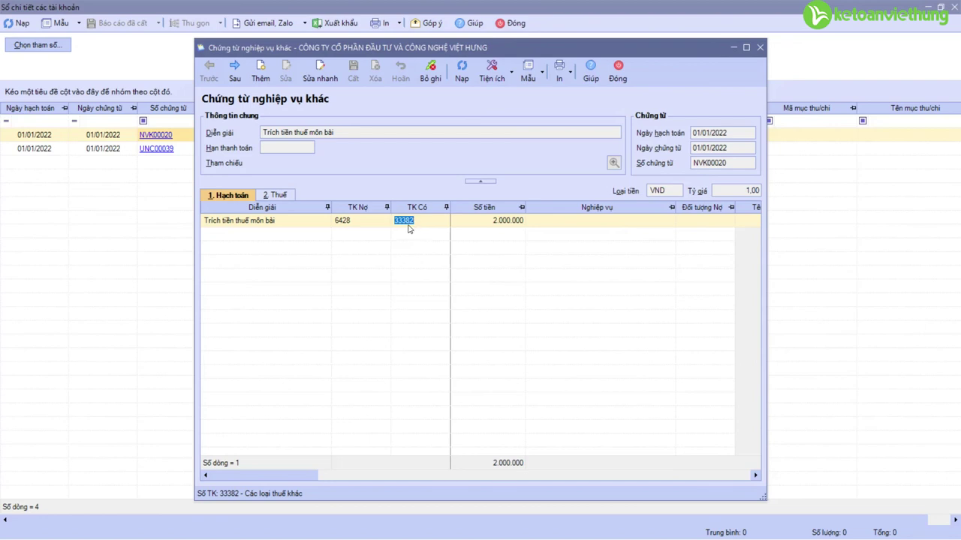
pyautogui.click(404, 219)
pyautogui.doubleClick(404, 219)
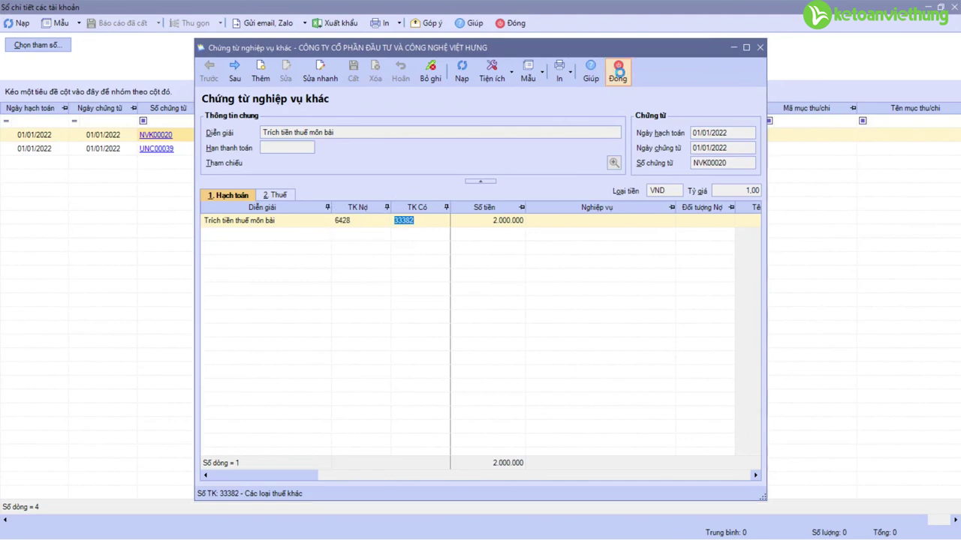
pyautogui.click(618, 72)
pyautogui.click(517, 23)
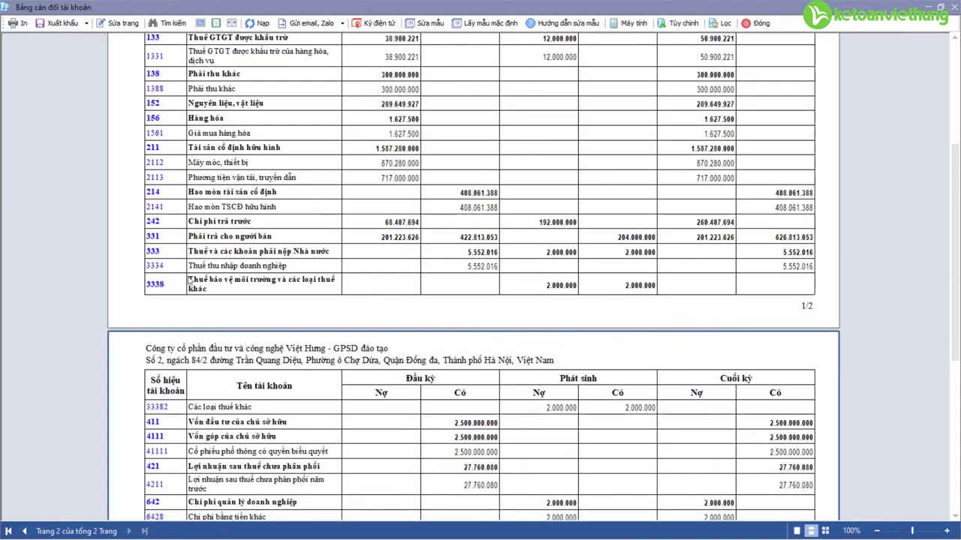